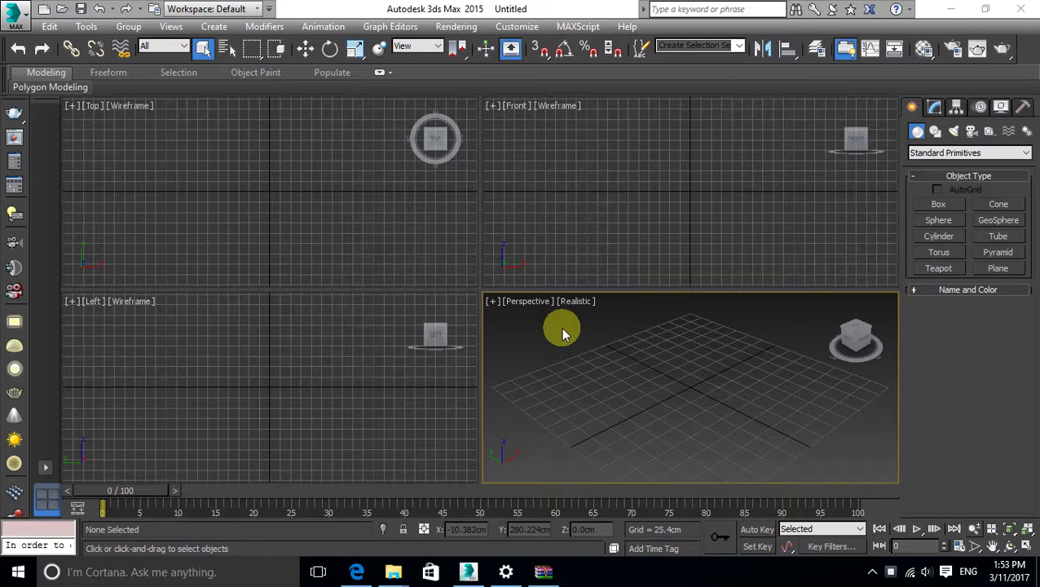
Maximize the Perspective viewport and arm CATParent creation from the Helpers CAT Objects category.
{"action": "key", "text": "alt+w"}
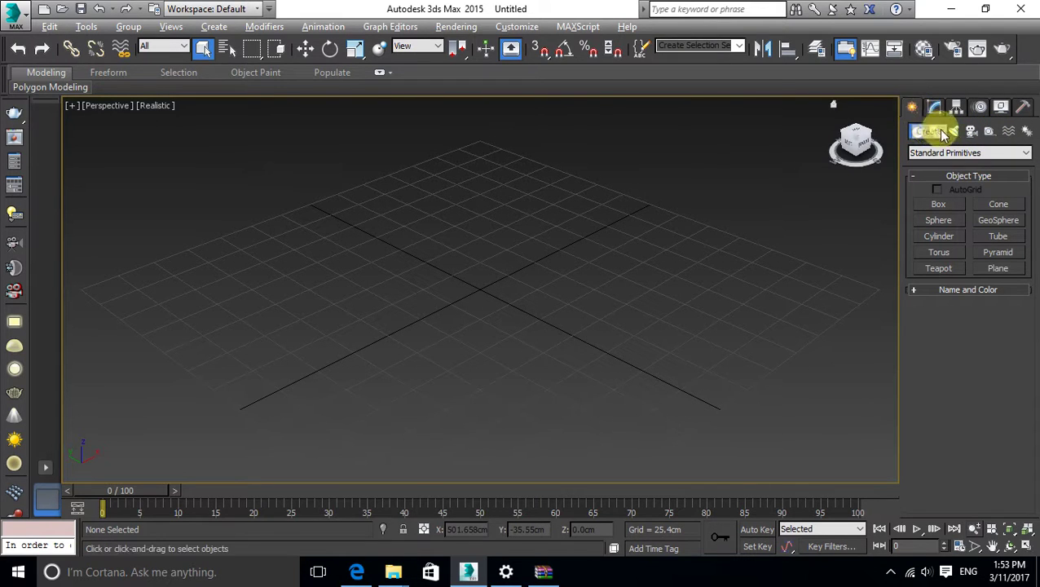
{"action": "left_click", "coordinate": [989, 133]}
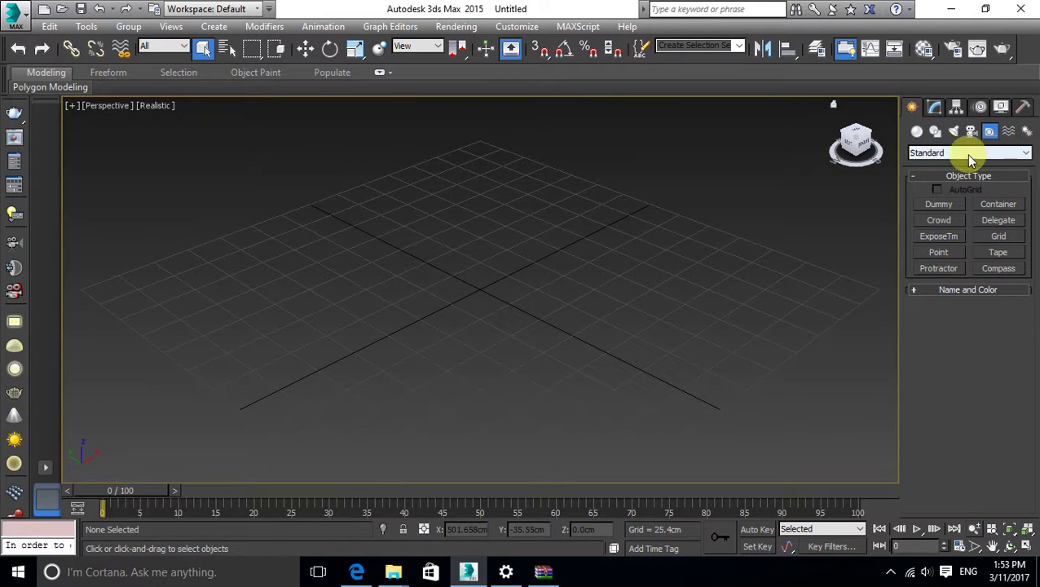
{"action": "left_click", "coordinate": [1019, 155]}
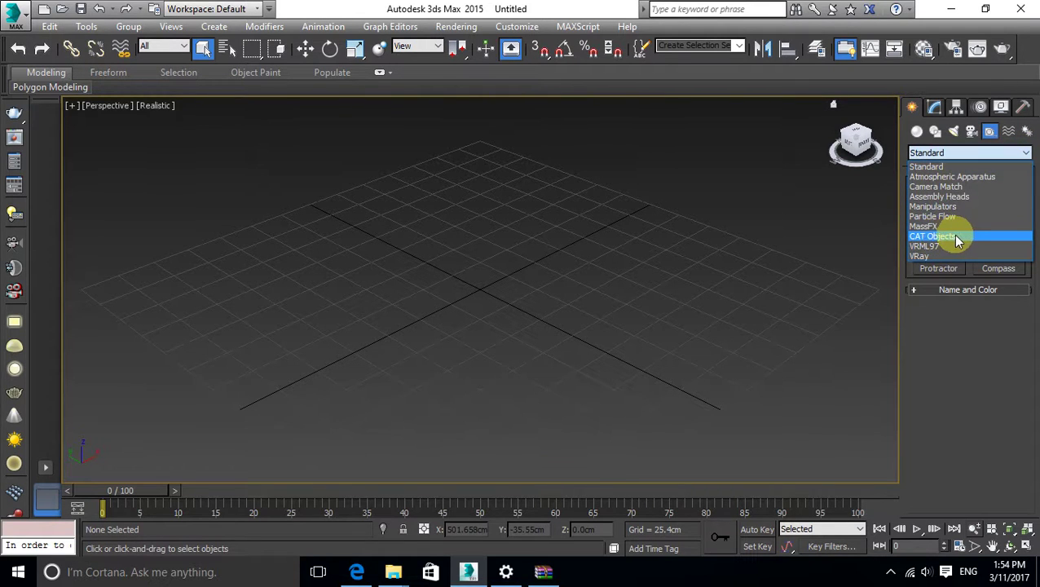
{"action": "left_click", "coordinate": [958, 236]}
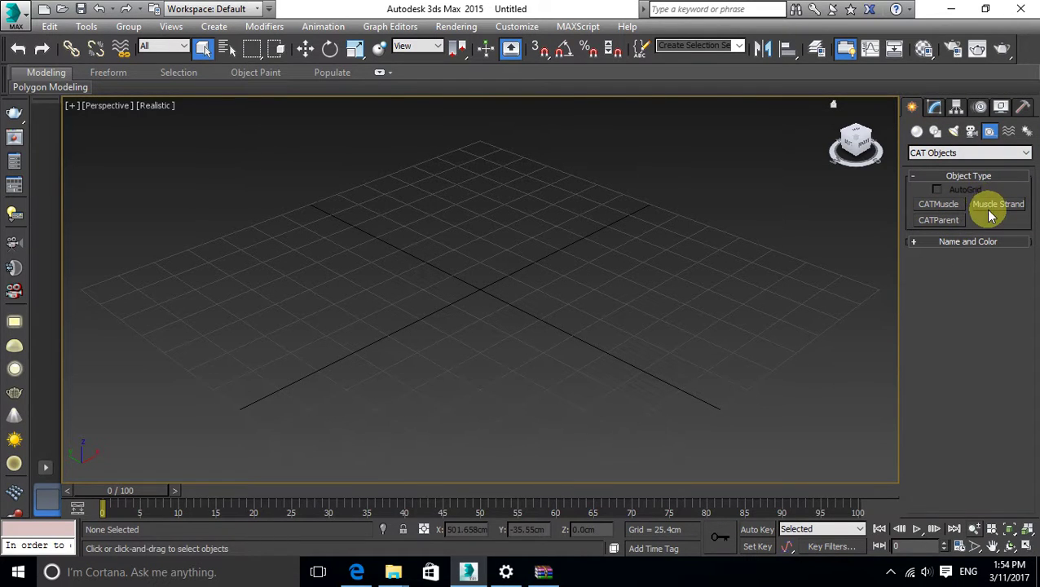
{"action": "left_click", "coordinate": [931, 221]}
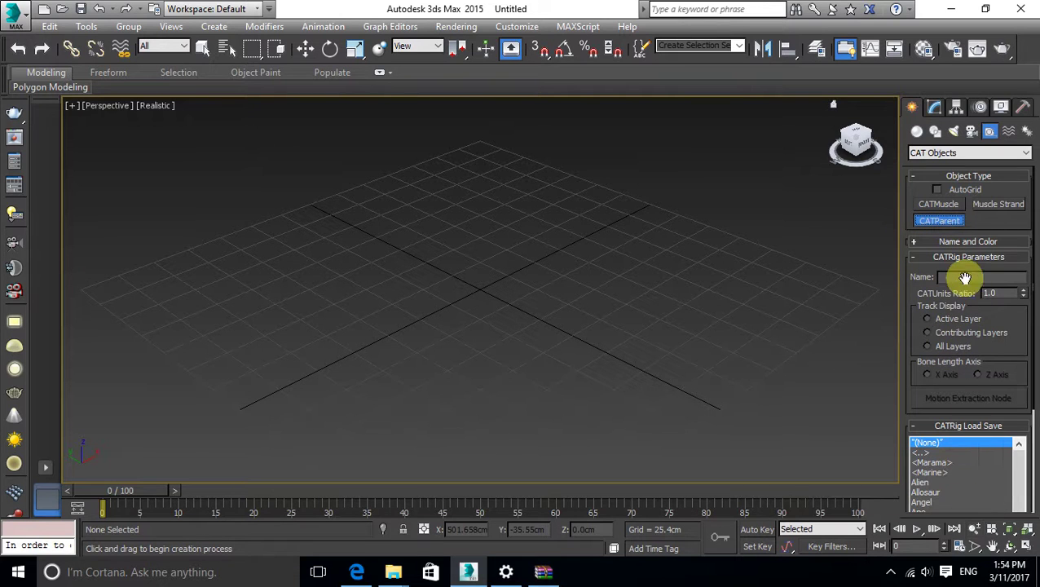
Collapse CATRig Parameters so the whole CATRig Load Save preset list is visible.
{"action": "scroll", "coordinate": [952, 399], "scroll_direction": "down", "scroll_amount": 1}
{"action": "scroll", "coordinate": [952, 399], "scroll_direction": "down", "scroll_amount": 1}
{"action": "scroll", "coordinate": [953, 401], "scroll_direction": "down", "scroll_amount": 3}
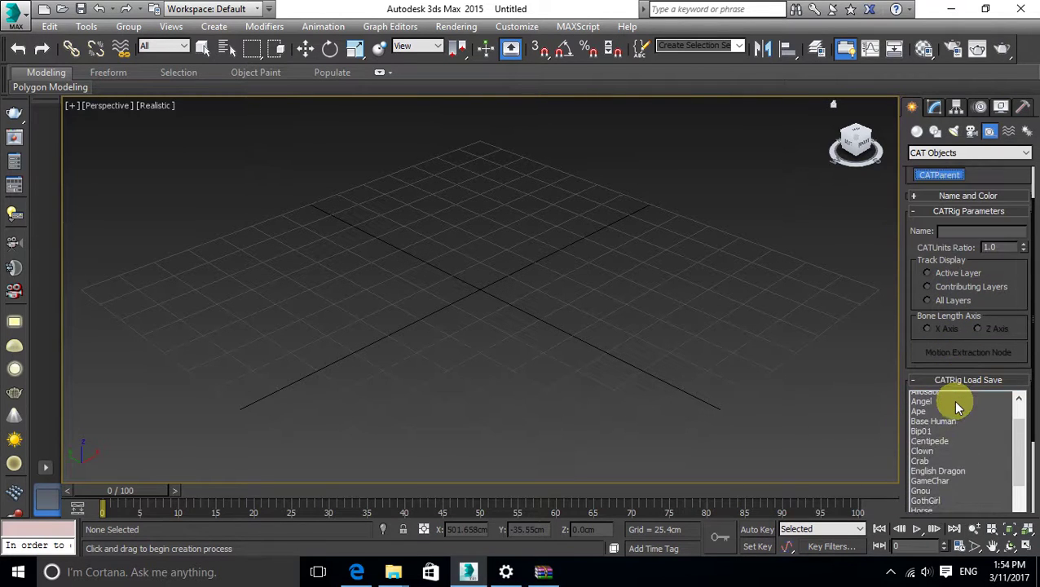
{"action": "scroll", "coordinate": [952, 399], "scroll_direction": "up", "scroll_amount": 3}
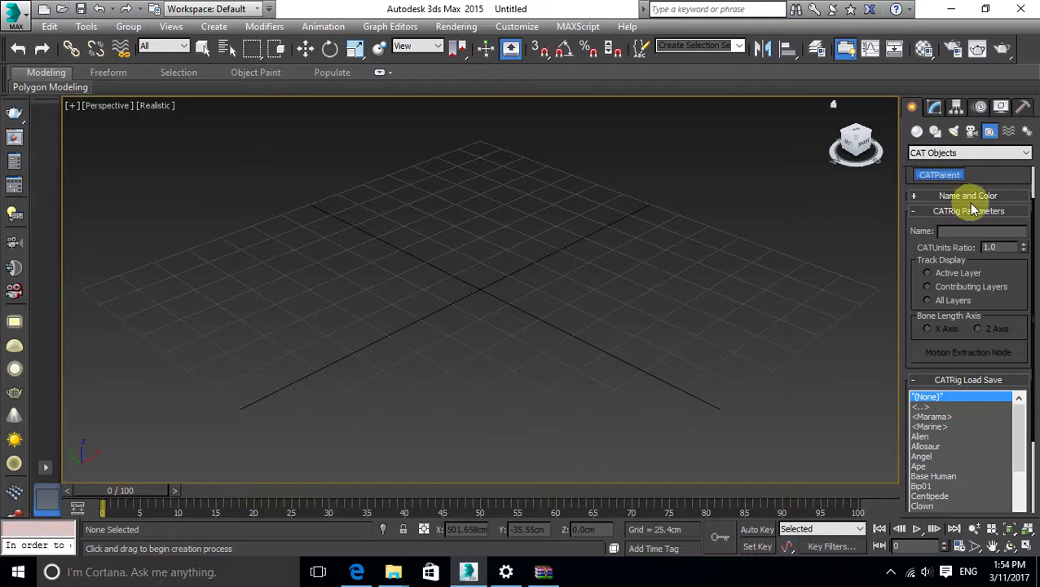
{"action": "left_click", "coordinate": [913, 211]}
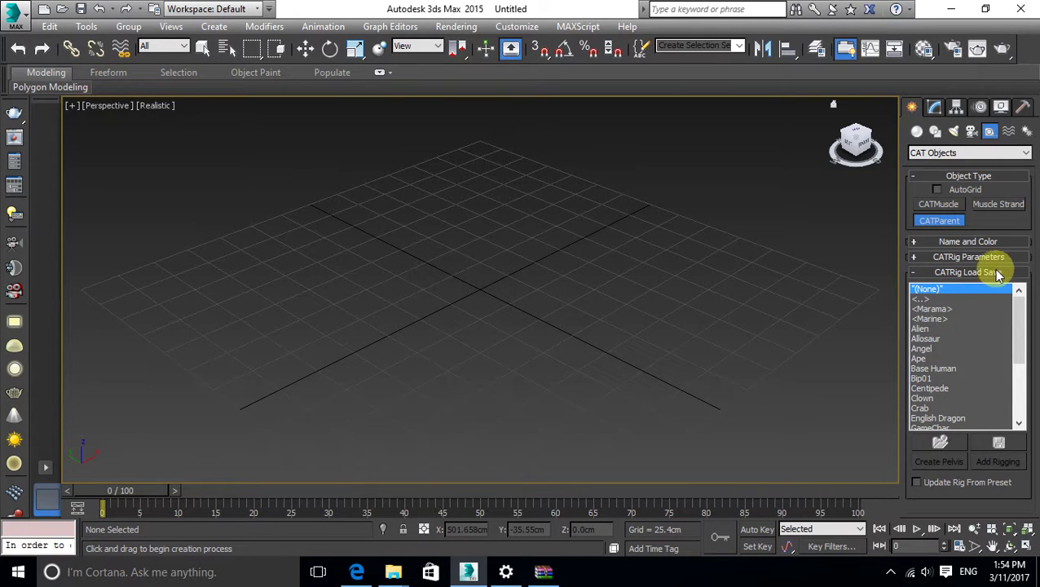
{"action": "mouse_move", "coordinate": [1021, 295]}
{"action": "left_mouse_down"}
{"action": "mouse_move", "coordinate": [1025, 352]}
{"action": "mouse_move", "coordinate": [1025, 306]}
{"action": "left_mouse_up"}
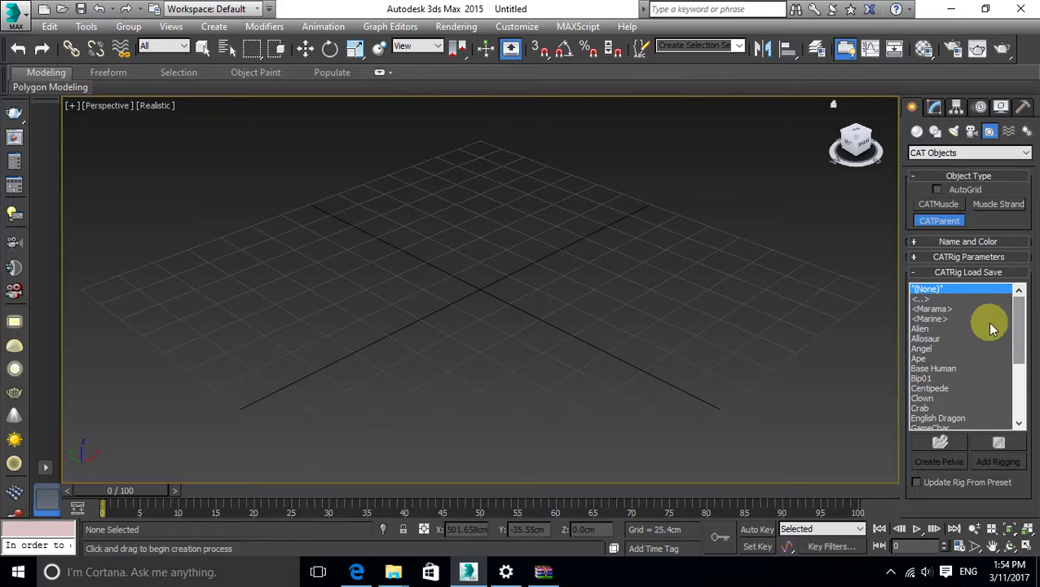
Create Alien, Angel and Bip01 preset rigs at the grid's centre, right and left.
{"action": "left_click", "coordinate": [921, 329]}
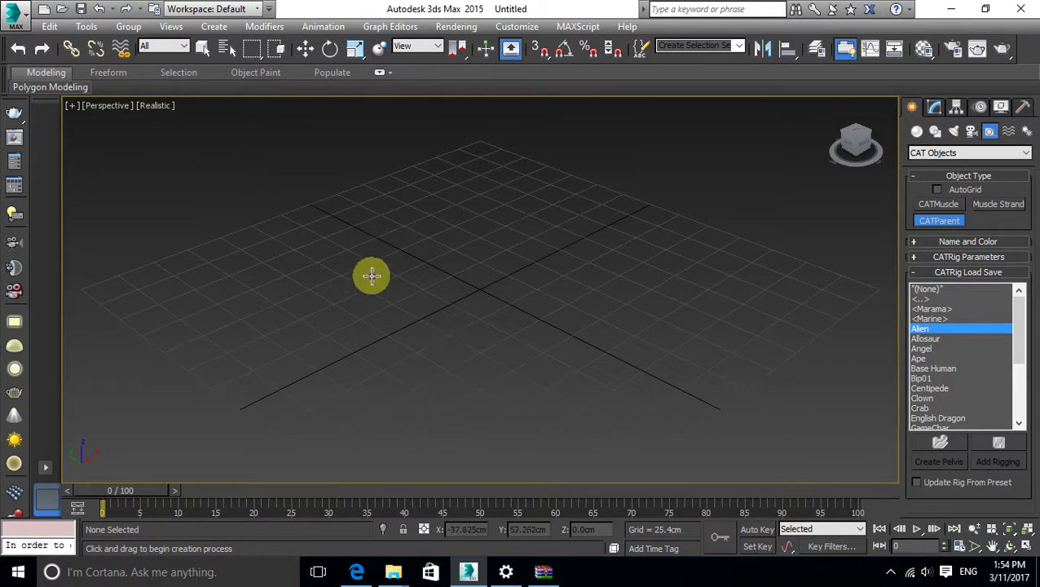
{"action": "left_click_drag", "start_coordinate": [385, 256], "coordinate": [421, 317]}
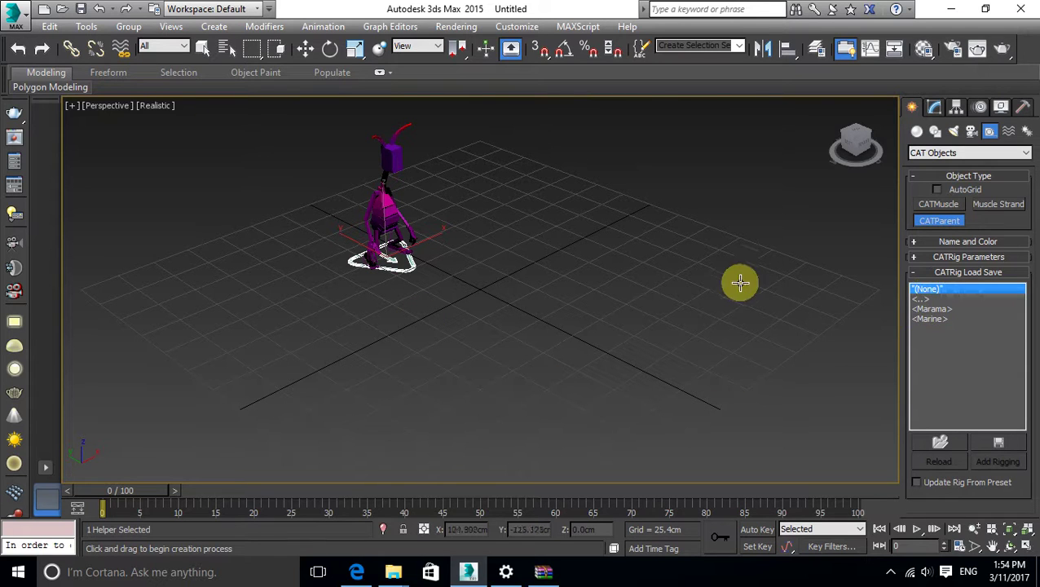
{"action": "left_click", "coordinate": [929, 222]}
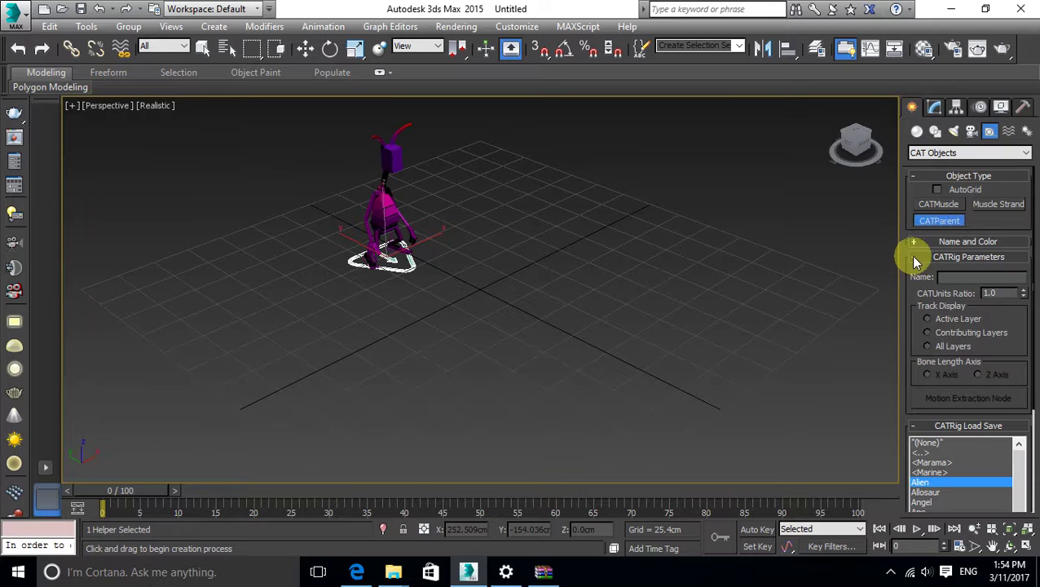
{"action": "left_click", "coordinate": [914, 257]}
{"action": "left_click", "coordinate": [930, 348]}
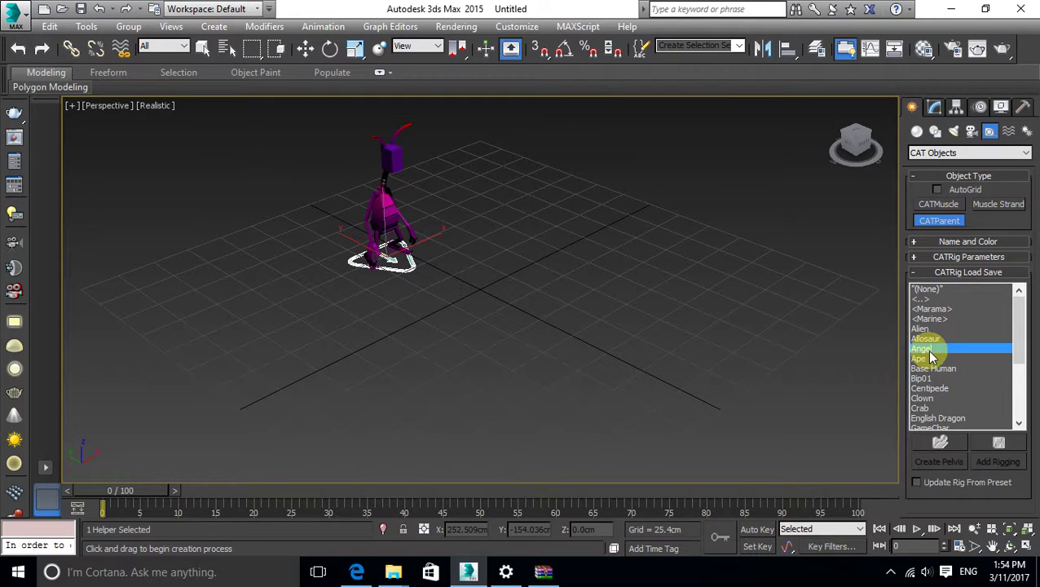
{"action": "left_click_drag", "start_coordinate": [603, 229], "coordinate": [620, 259]}
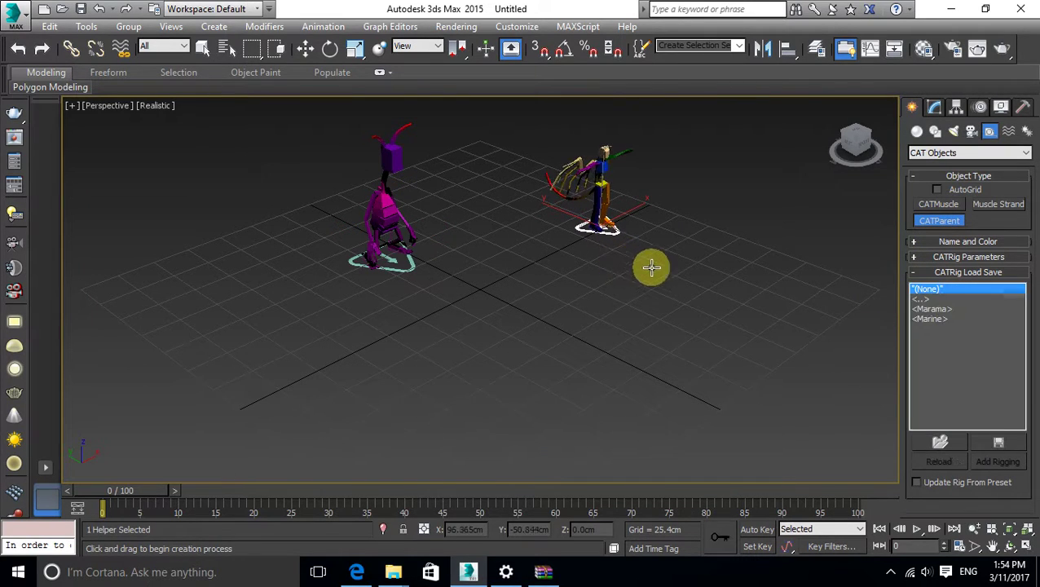
{"action": "left_click", "coordinate": [926, 222]}
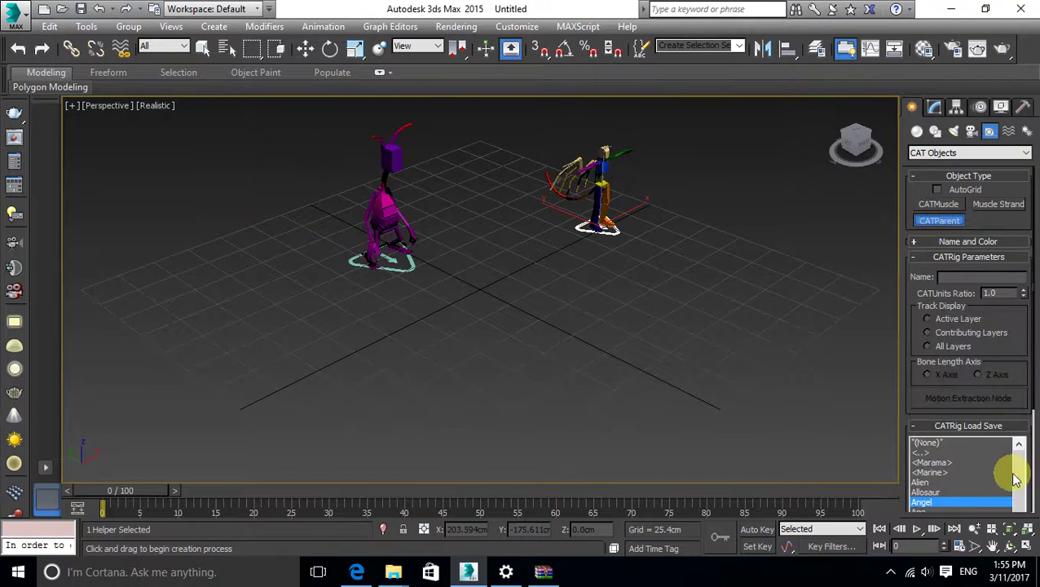
{"action": "left_click_drag", "start_coordinate": [1017, 475], "coordinate": [1019, 488]}
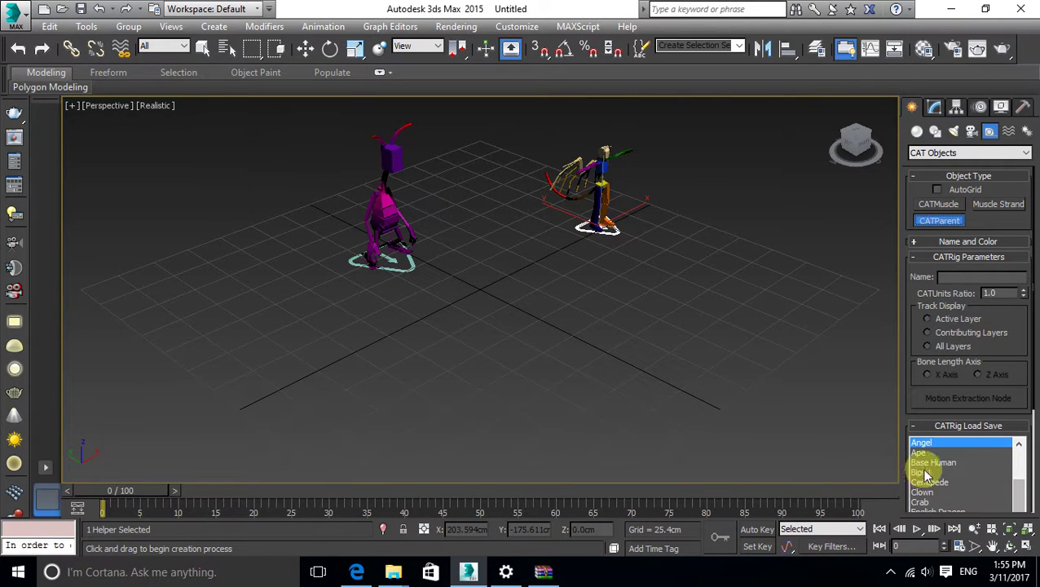
{"action": "left_click", "coordinate": [925, 473]}
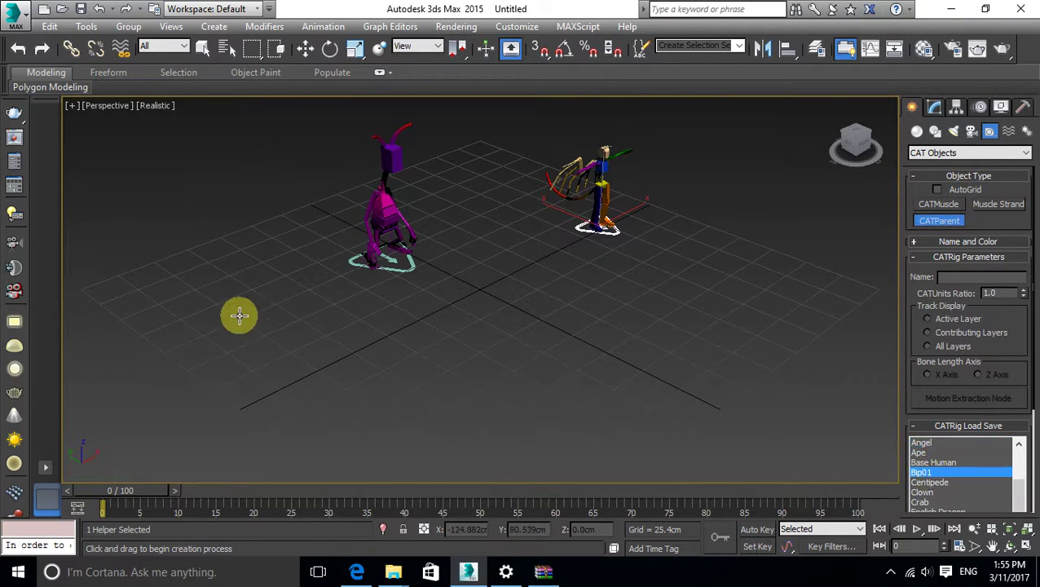
{"action": "left_click_drag", "start_coordinate": [237, 316], "coordinate": [291, 395]}
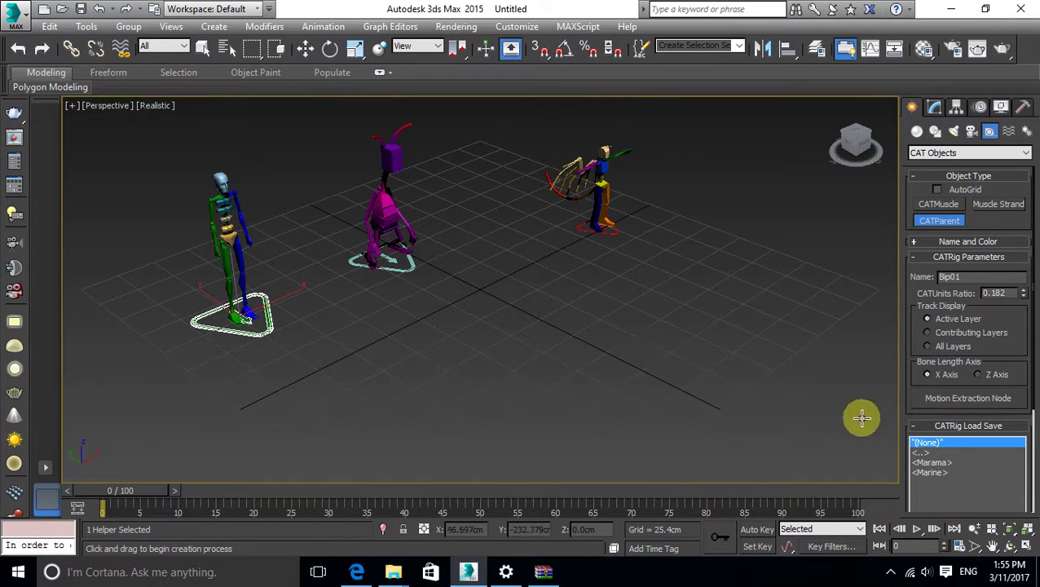
Create a Base Human preset rig near the grid centre.
{"action": "left_click", "coordinate": [939, 221]}
{"action": "left_click", "coordinate": [939, 221]}
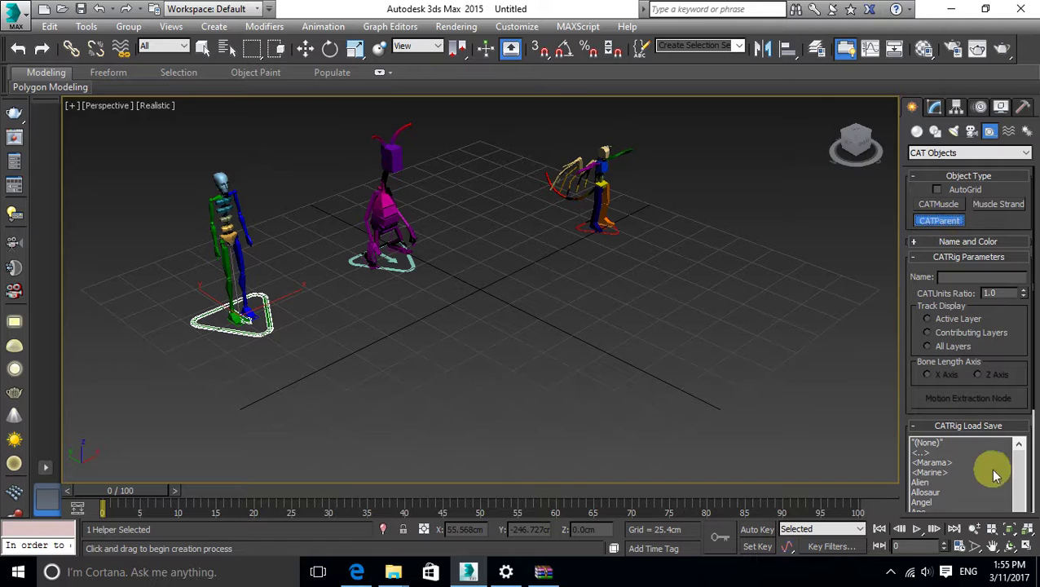
{"action": "left_click_drag", "start_coordinate": [1021, 469], "coordinate": [1021, 499]}
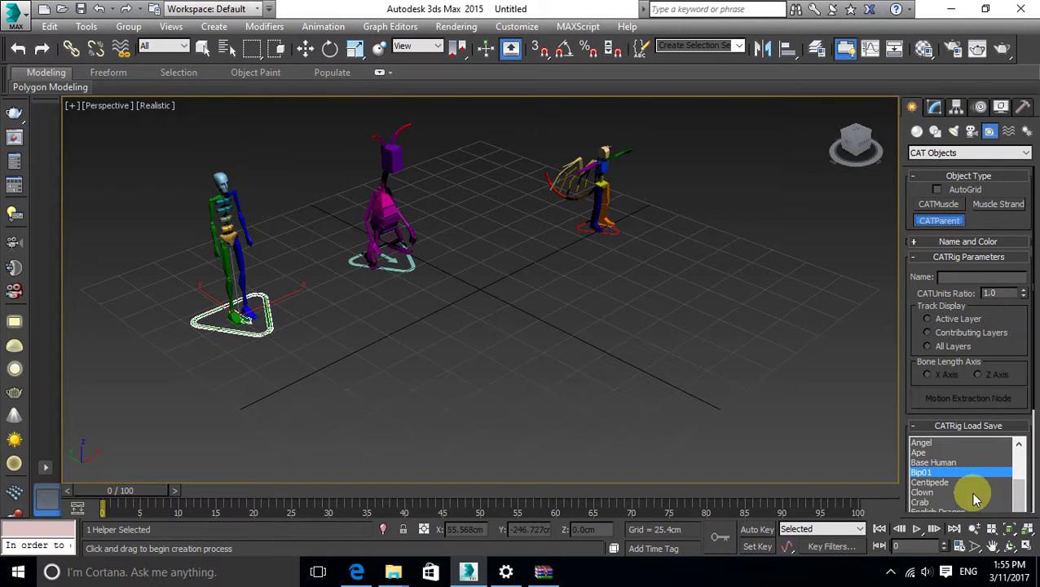
{"action": "left_click", "coordinate": [933, 462]}
{"action": "left_click_drag", "start_coordinate": [427, 324], "coordinate": [490, 418]}
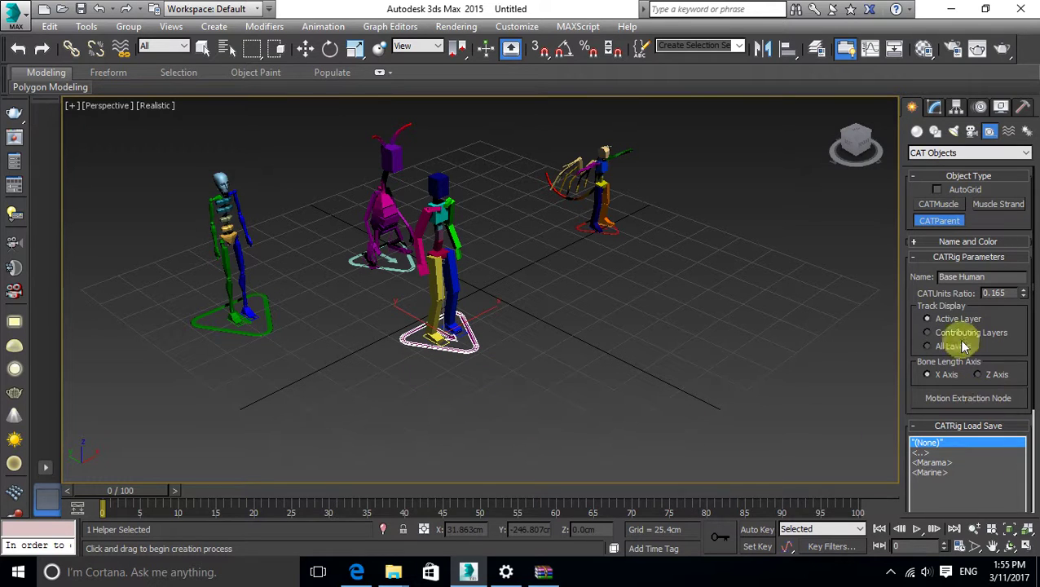
Create a Crab preset rig on the grid.
{"action": "left_click", "coordinate": [939, 219]}
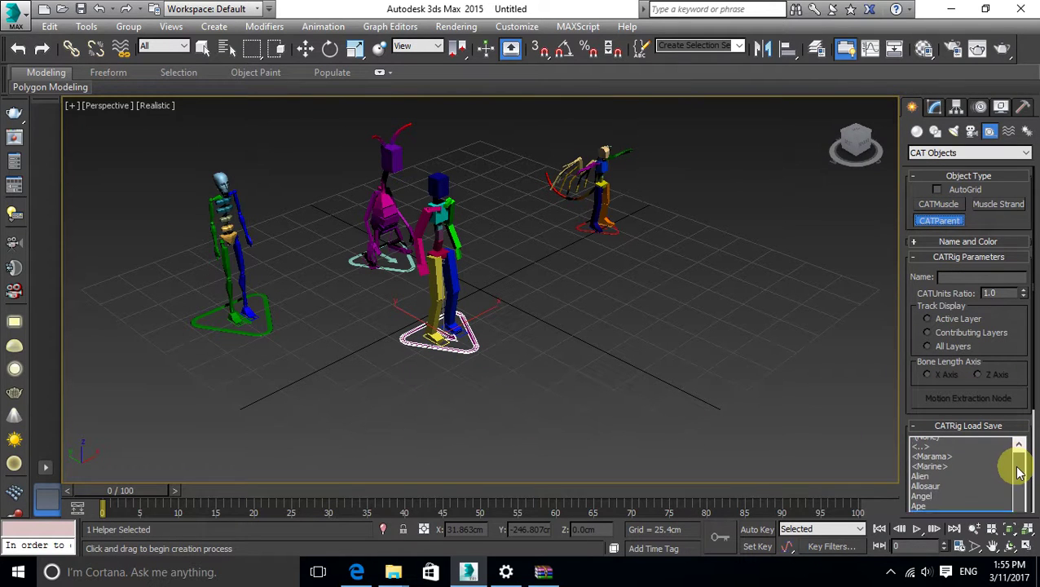
{"action": "left_click", "coordinate": [915, 257]}
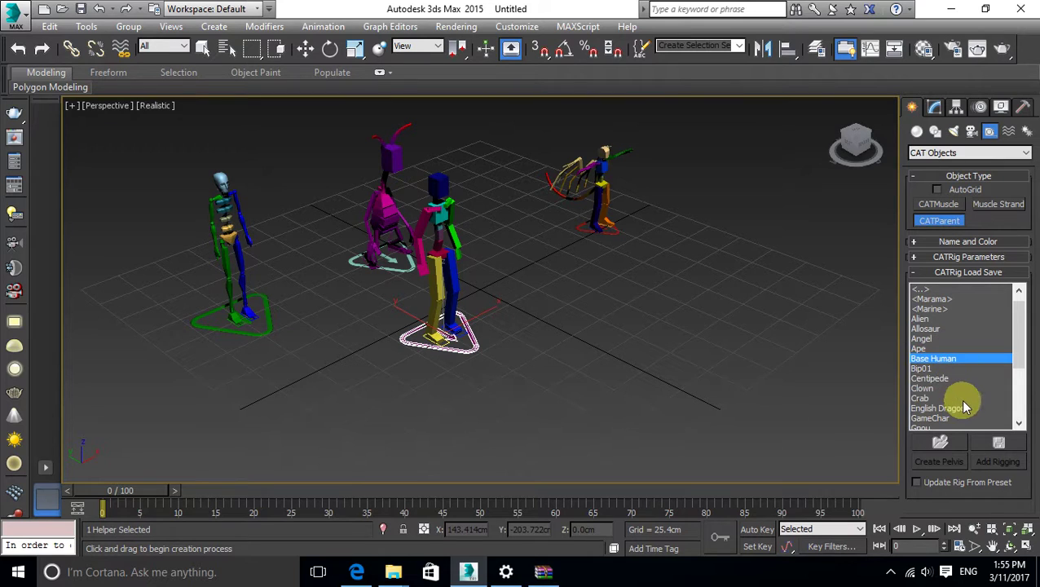
{"action": "left_click", "coordinate": [927, 396]}
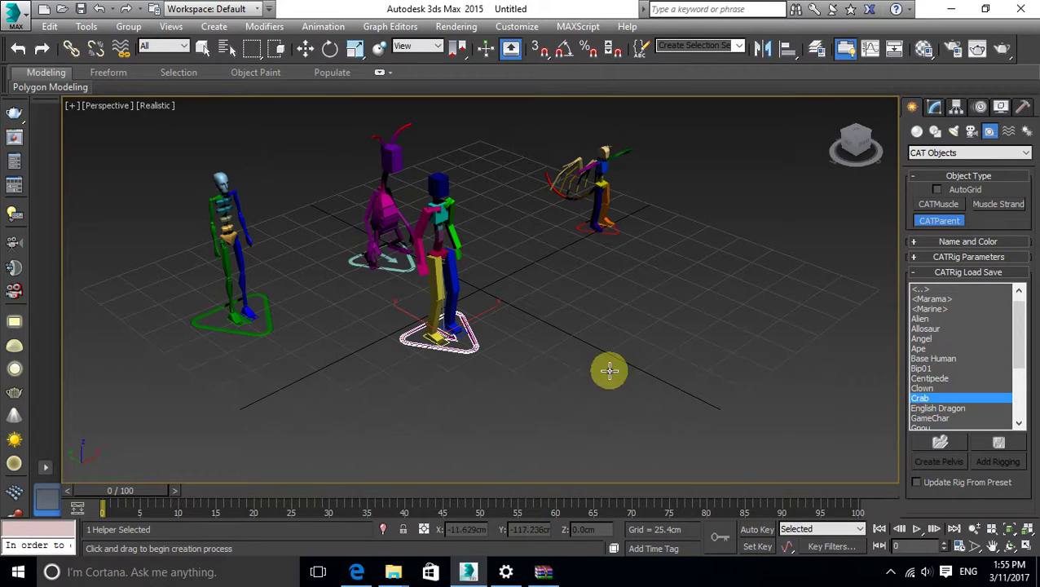
{"action": "left_click_drag", "start_coordinate": [572, 349], "coordinate": [586, 366]}
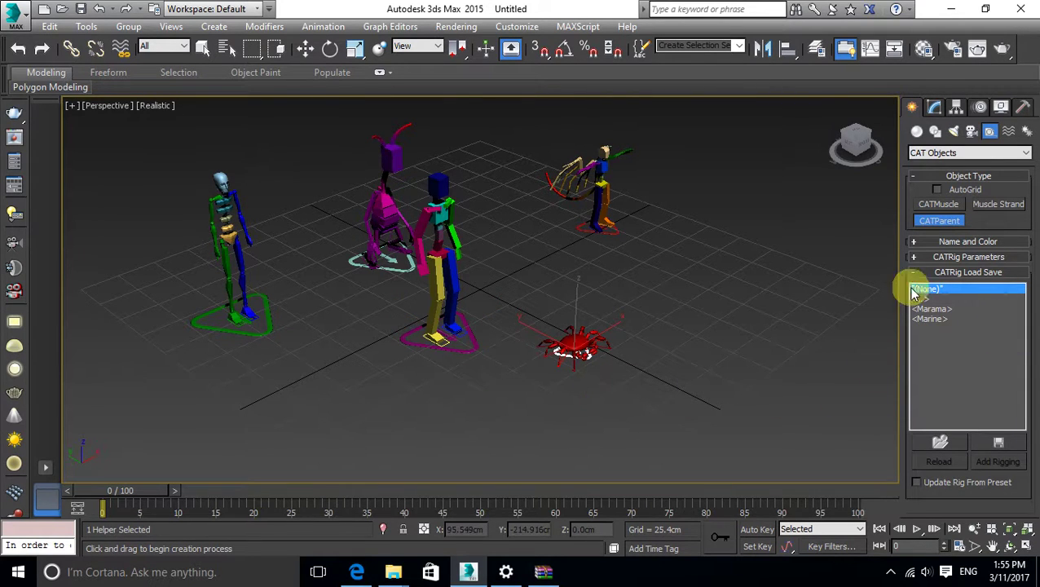
Create a Gnou rig front-left and a Horse rig at the back right.
{"action": "left_click", "coordinate": [929, 222]}
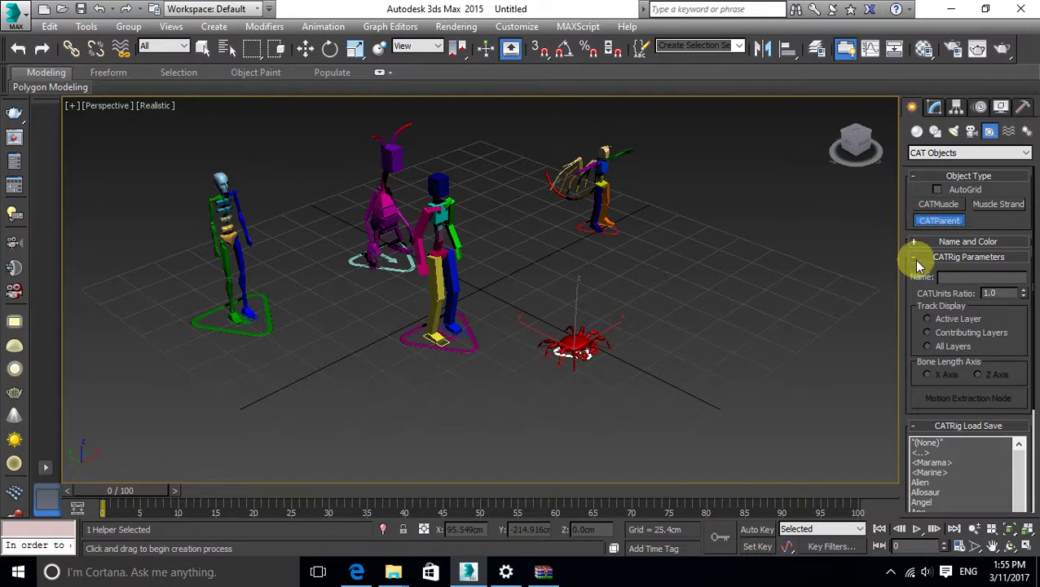
{"action": "left_click", "coordinate": [915, 260]}
{"action": "left_click_drag", "start_coordinate": [1016, 325], "coordinate": [1022, 364]}
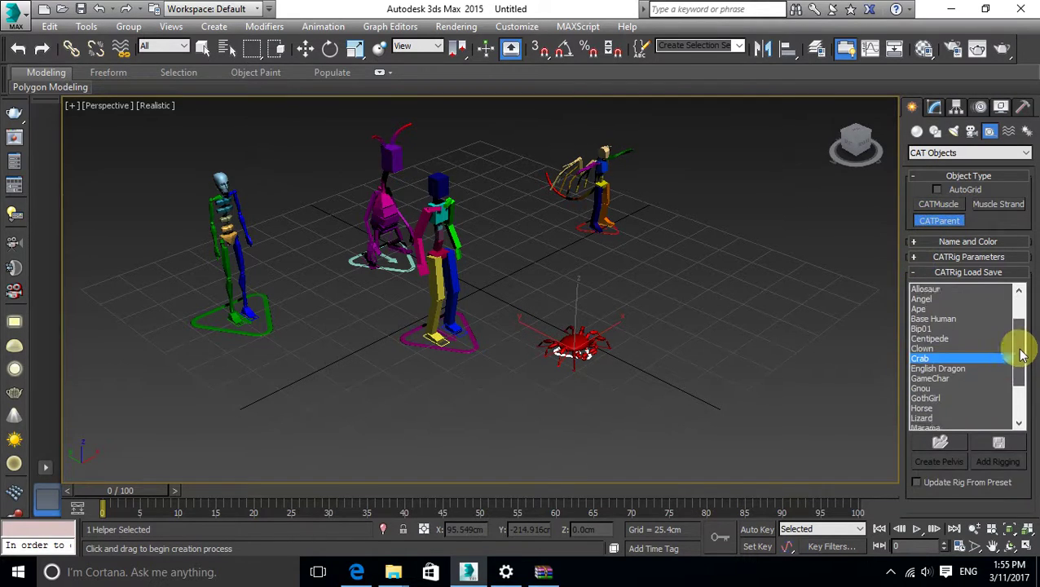
{"action": "left_click", "coordinate": [921, 368]}
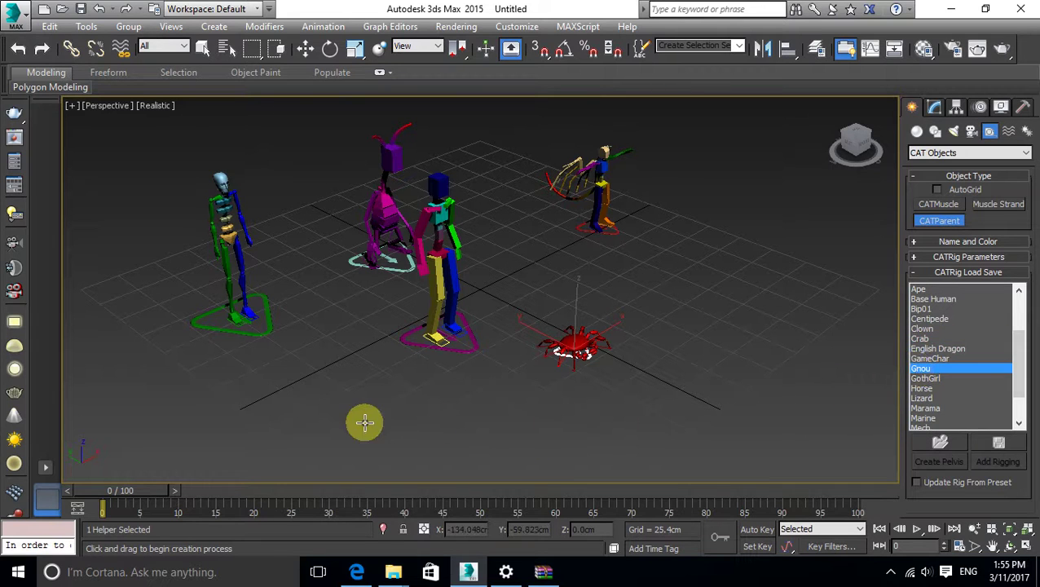
{"action": "left_click_drag", "start_coordinate": [360, 375], "coordinate": [481, 468]}
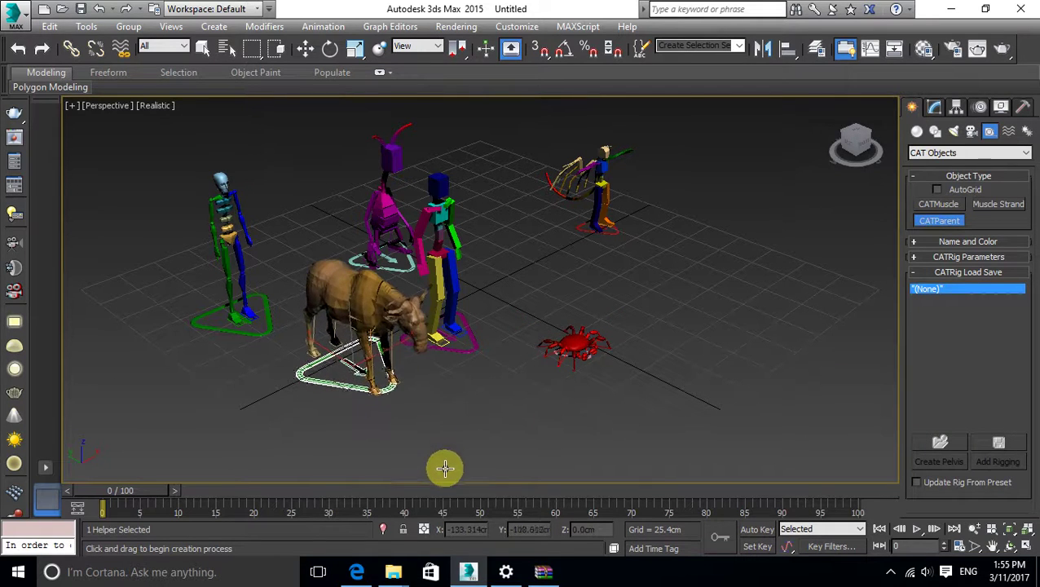
{"action": "left_click", "coordinate": [937, 220]}
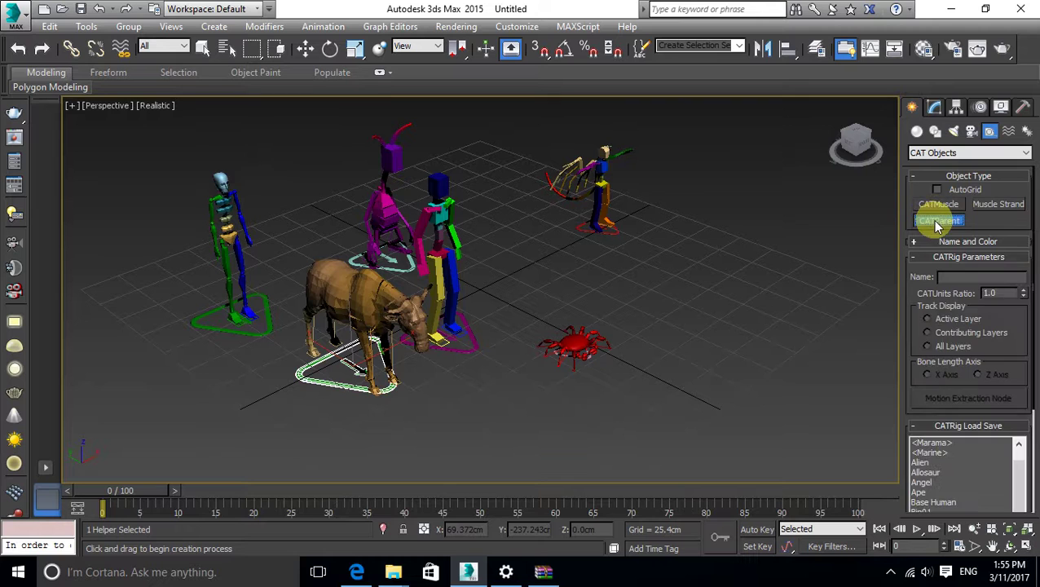
{"action": "left_click_drag", "start_coordinate": [1024, 463], "coordinate": [1017, 515]}
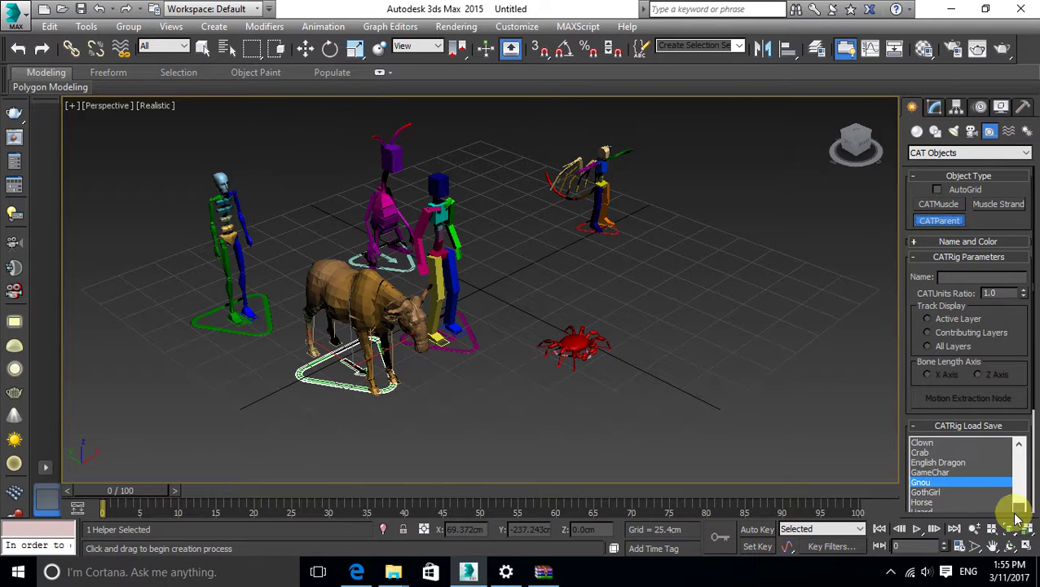
{"action": "left_click", "coordinate": [924, 502]}
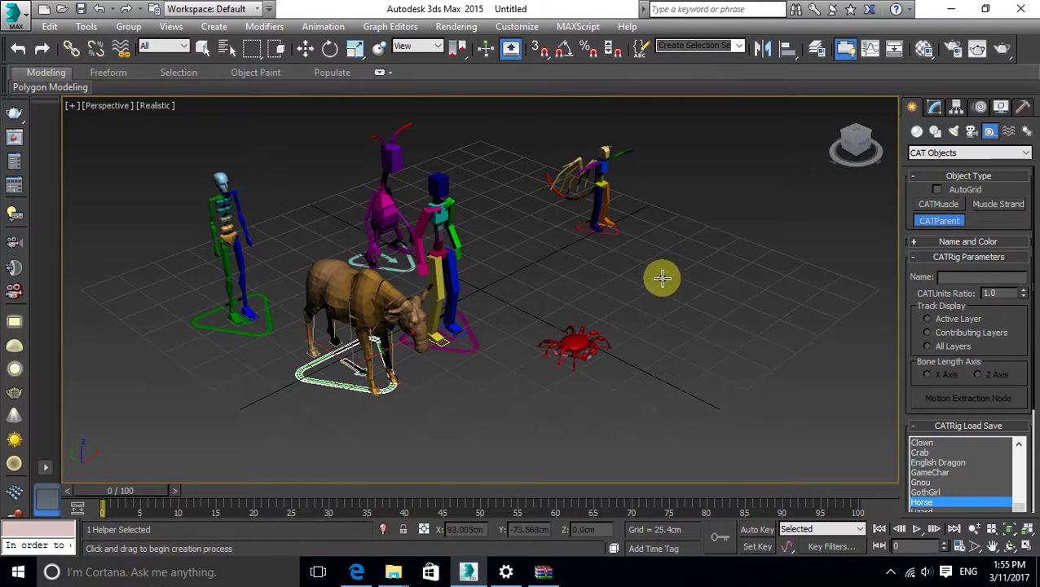
{"action": "mouse_move", "coordinate": [658, 277]}
{"action": "left_mouse_down"}
{"action": "mouse_move", "coordinate": [705, 358]}
{"action": "mouse_move", "coordinate": [722, 355]}
{"action": "left_mouse_up"}
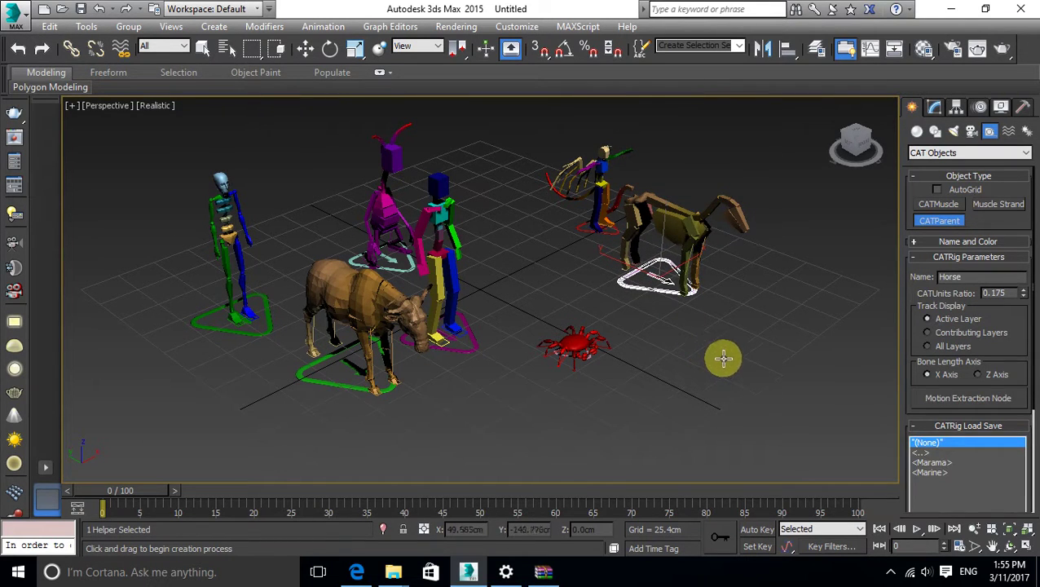
Create a Spider rig near the front and a Marine rig on the right.
{"action": "left_click", "coordinate": [930, 218]}
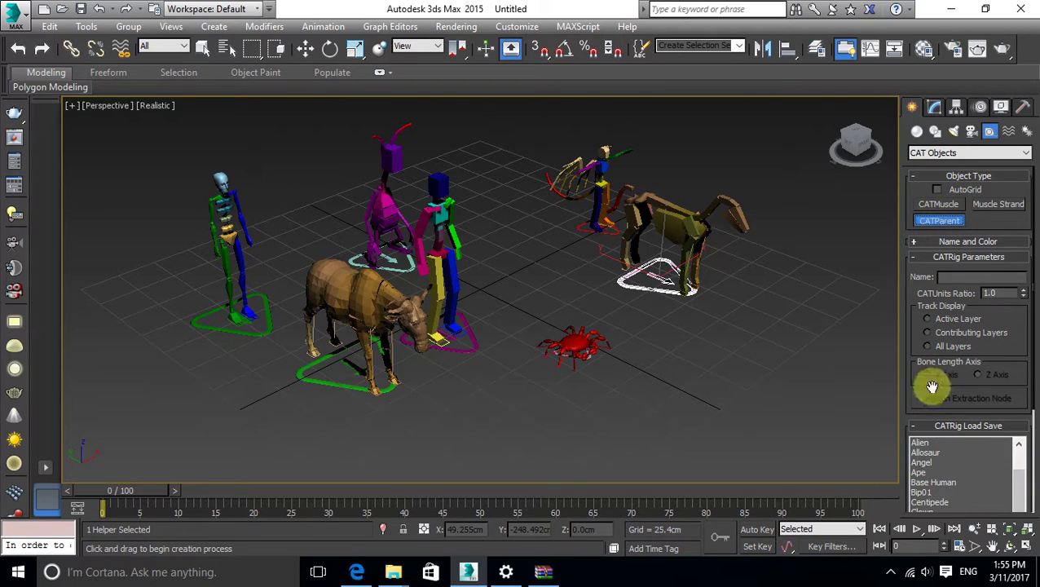
{"action": "left_click", "coordinate": [916, 259]}
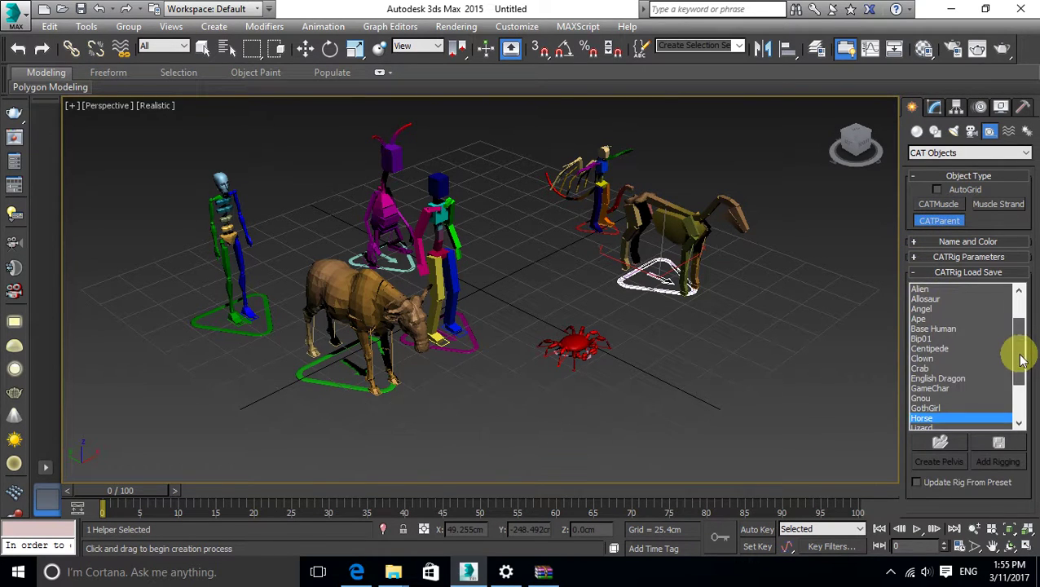
{"action": "scroll", "coordinate": [1019, 359], "scroll_direction": "down", "scroll_amount": 1}
{"action": "left_click_drag", "start_coordinate": [1022, 373], "coordinate": [1021, 444]}
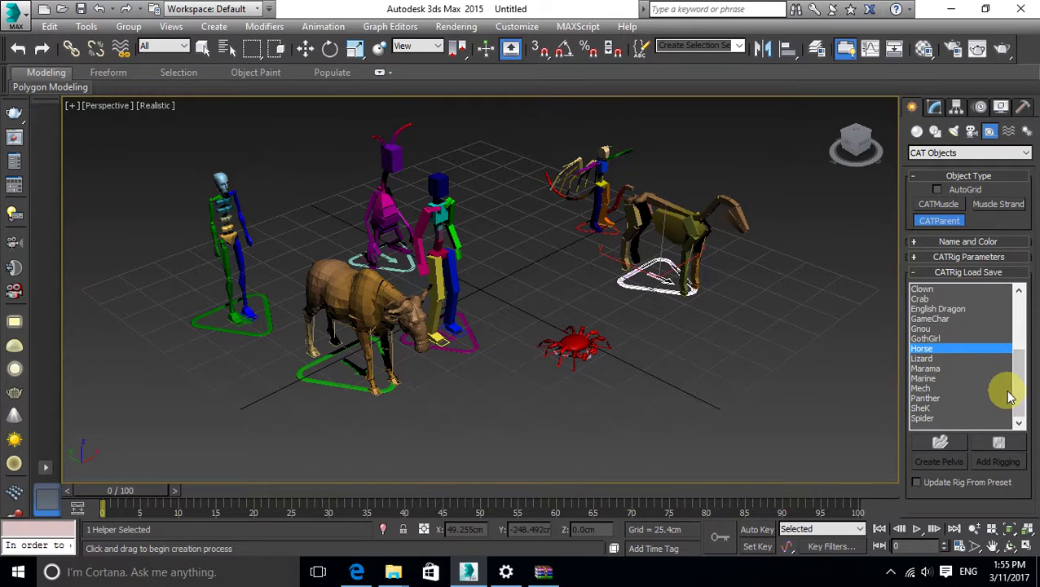
{"action": "left_click", "coordinate": [922, 417]}
{"action": "left_click_drag", "start_coordinate": [457, 403], "coordinate": [485, 442]}
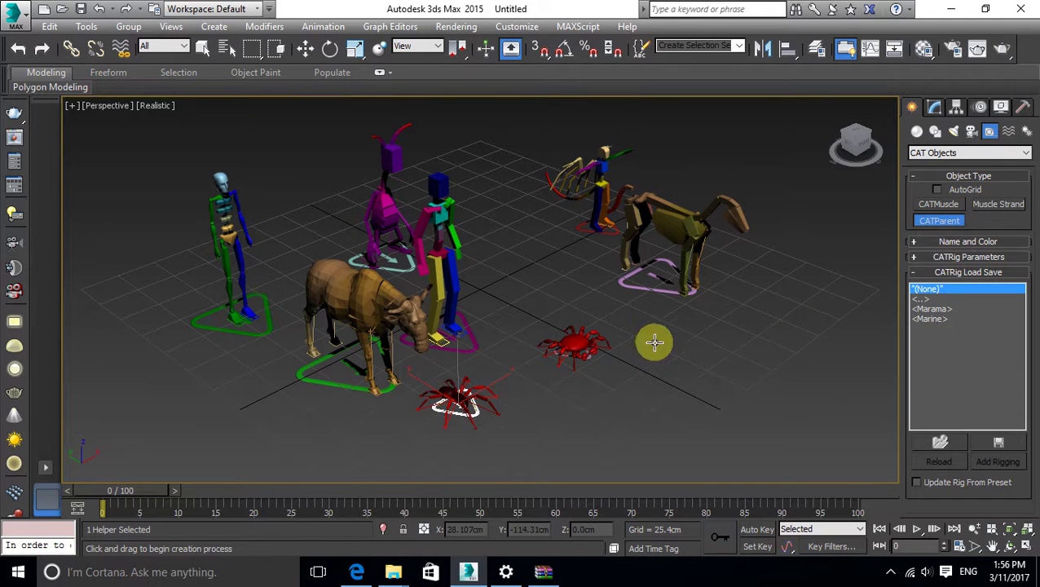
{"action": "left_click", "coordinate": [939, 221]}
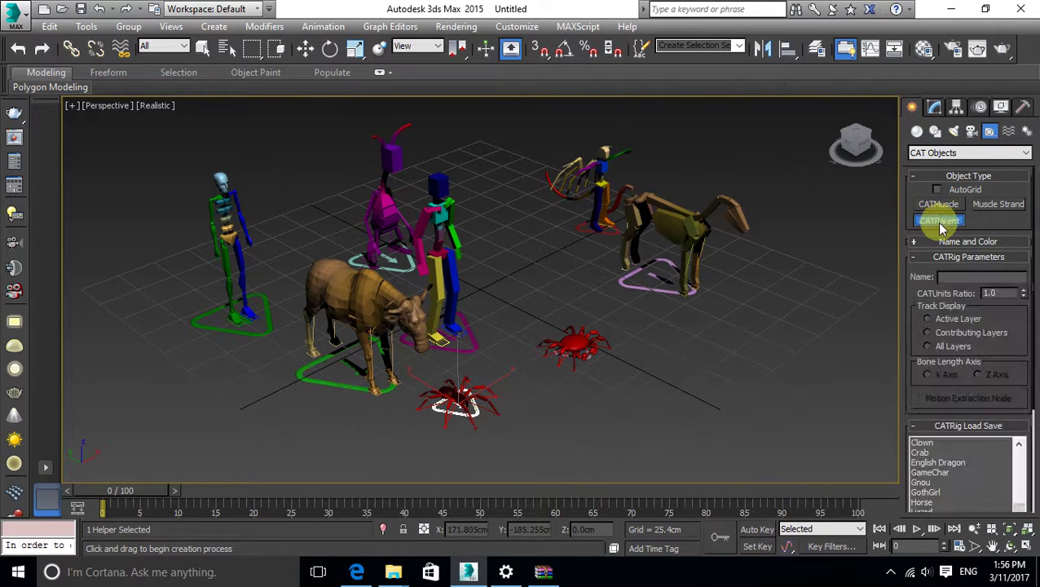
{"action": "left_click", "coordinate": [915, 258]}
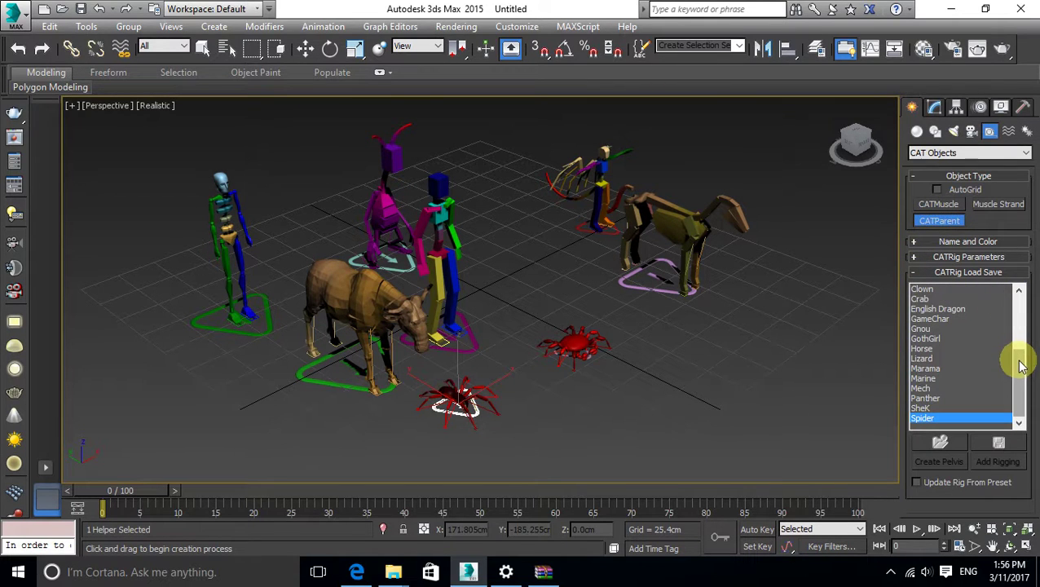
{"action": "left_click", "coordinate": [923, 378]}
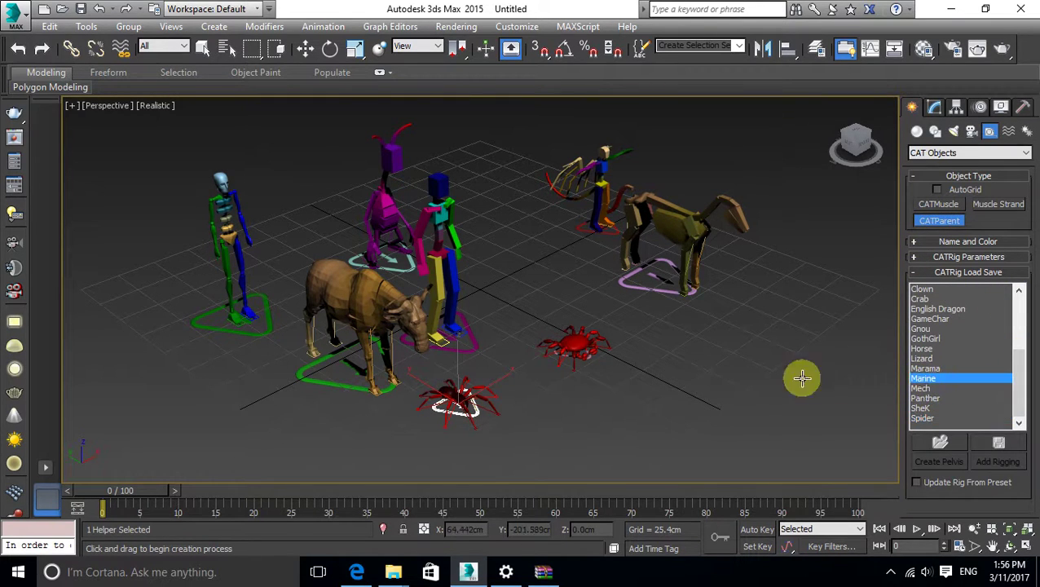
{"action": "left_click_drag", "start_coordinate": [660, 357], "coordinate": [734, 421]}
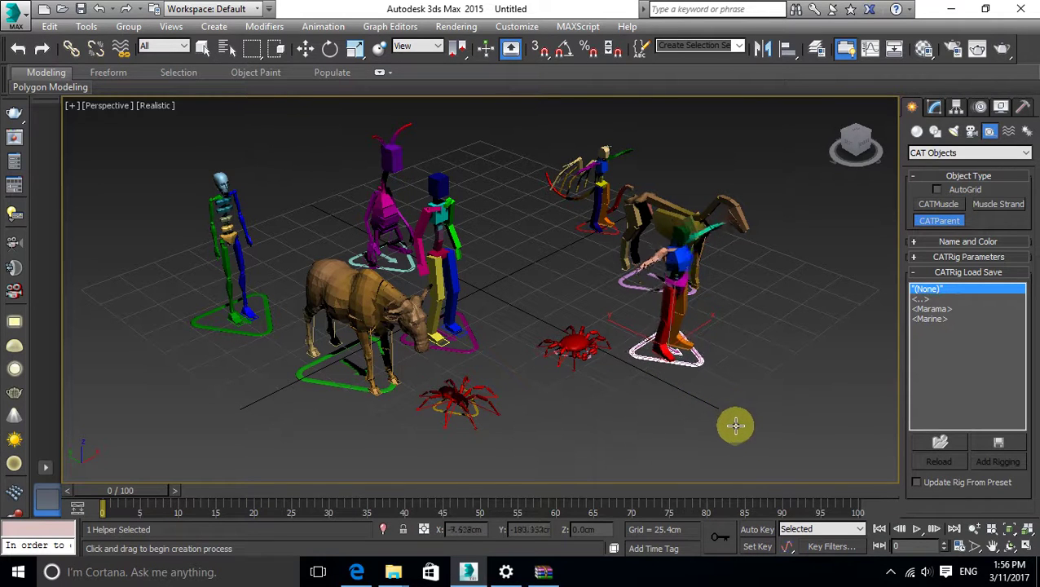
{"action": "left_click_drag", "start_coordinate": [733, 421], "coordinate": [733, 421]}
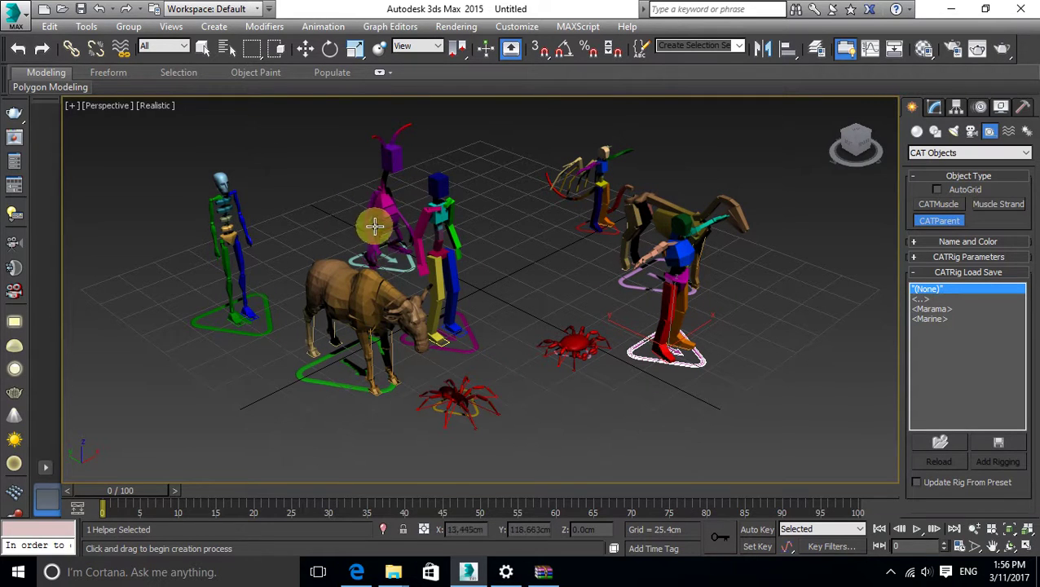
Move the Gnou rig slightly left and toward the viewer with Select and Move.
{"action": "left_click", "coordinate": [306, 48]}
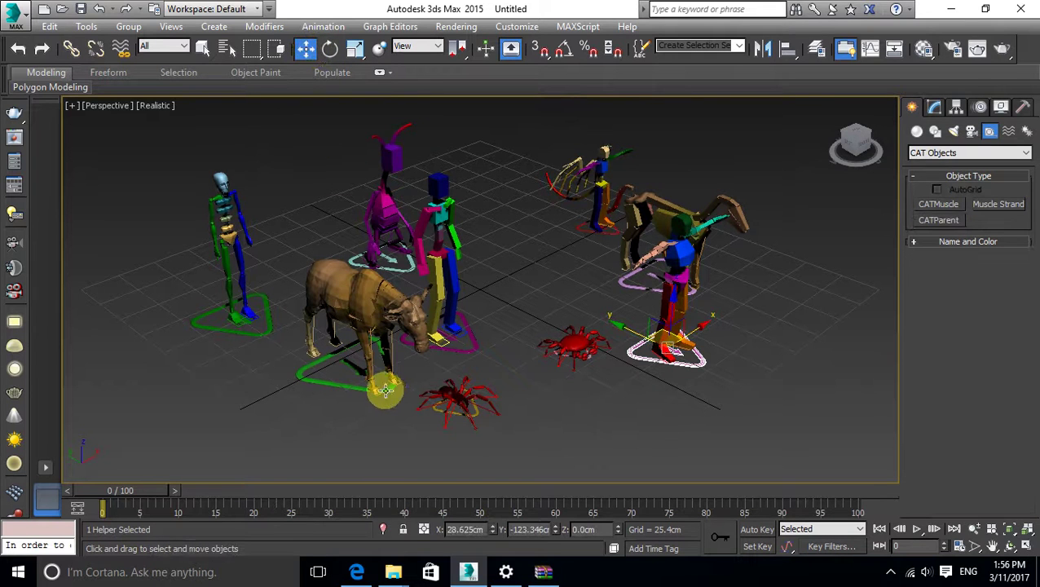
{"action": "mouse_move", "coordinate": [386, 390]}
{"action": "left_mouse_down"}
{"action": "mouse_move", "coordinate": [383, 361]}
{"action": "mouse_move", "coordinate": [399, 413]}
{"action": "mouse_move", "coordinate": [434, 364]}
{"action": "mouse_move", "coordinate": [476, 348]}
{"action": "mouse_move", "coordinate": [516, 292]}
{"action": "left_mouse_up"}
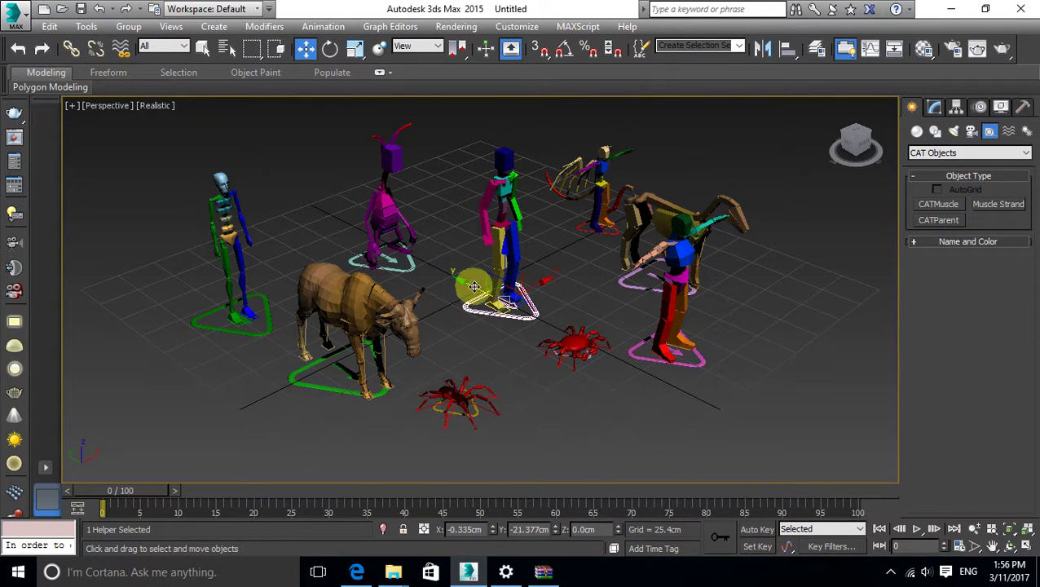
{"action": "left_click_drag", "start_coordinate": [476, 287], "coordinate": [489, 300]}
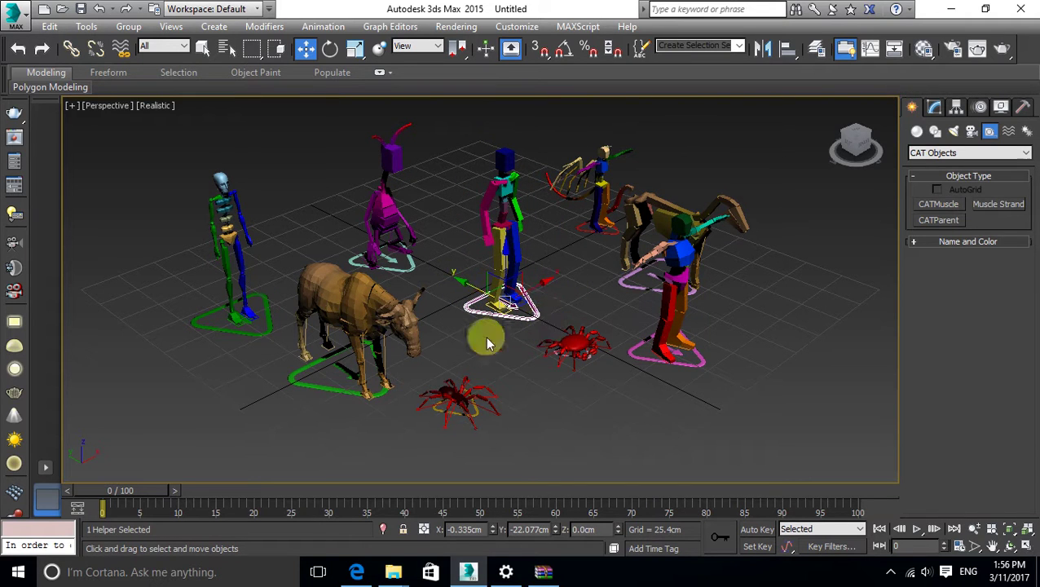
{"action": "left_click", "coordinate": [352, 391]}
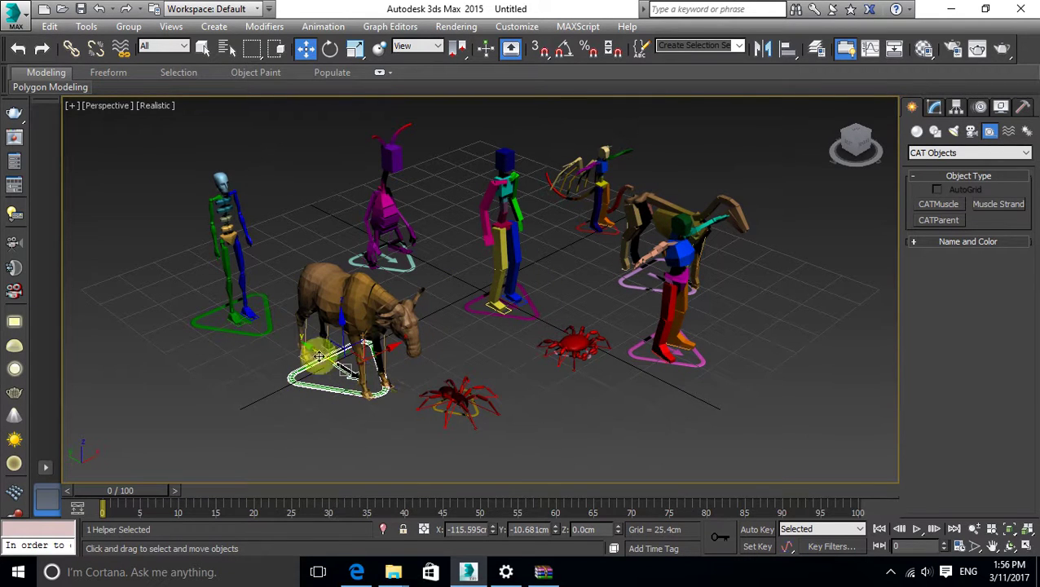
{"action": "left_click_drag", "start_coordinate": [373, 360], "coordinate": [361, 354]}
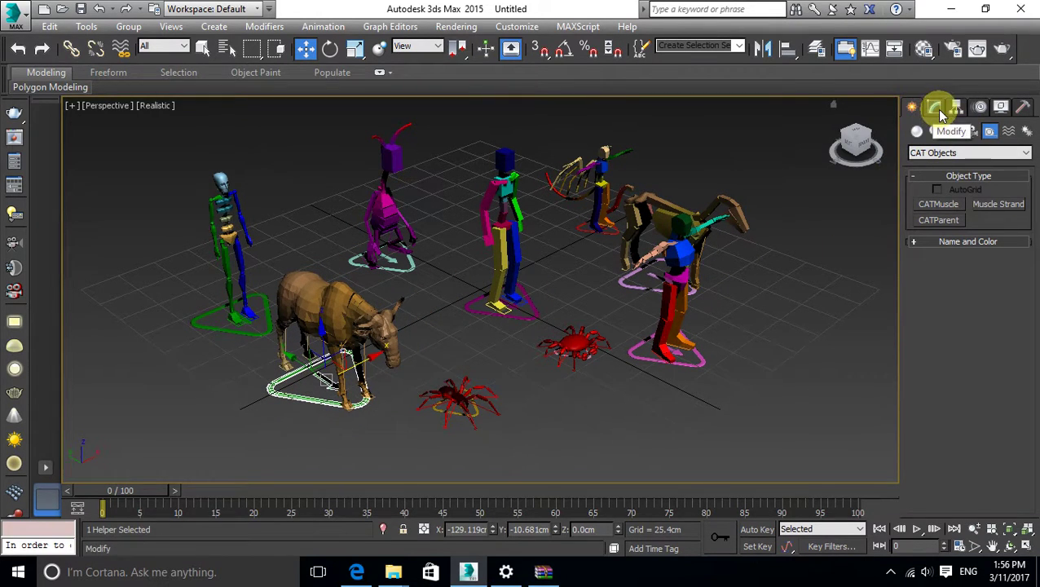
Add a 100% CATMotion layer to the Gnou rig and switch it to animation mode.
{"action": "left_click", "coordinate": [979, 108]}
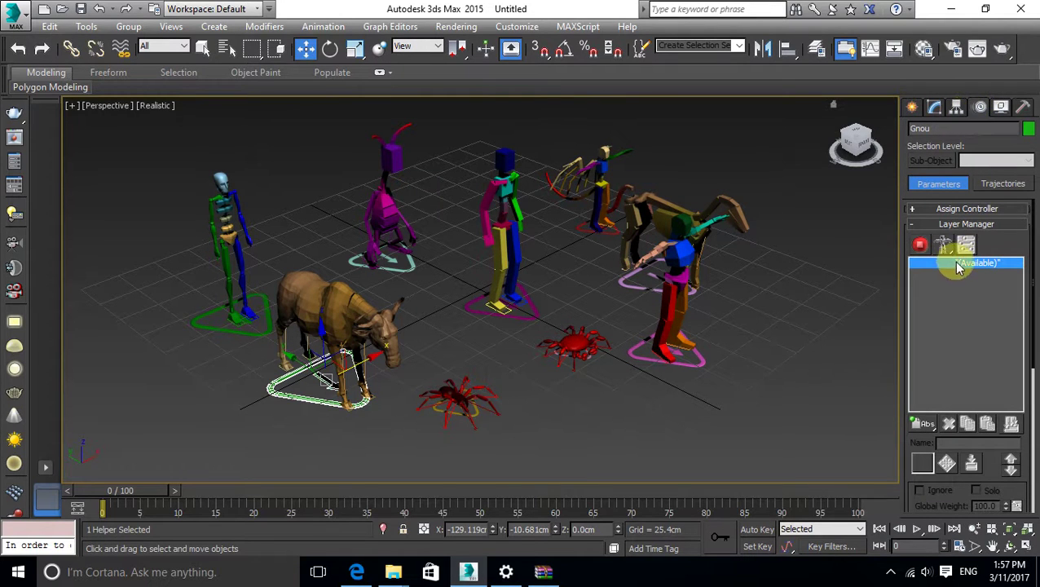
{"action": "left_click", "coordinate": [926, 246]}
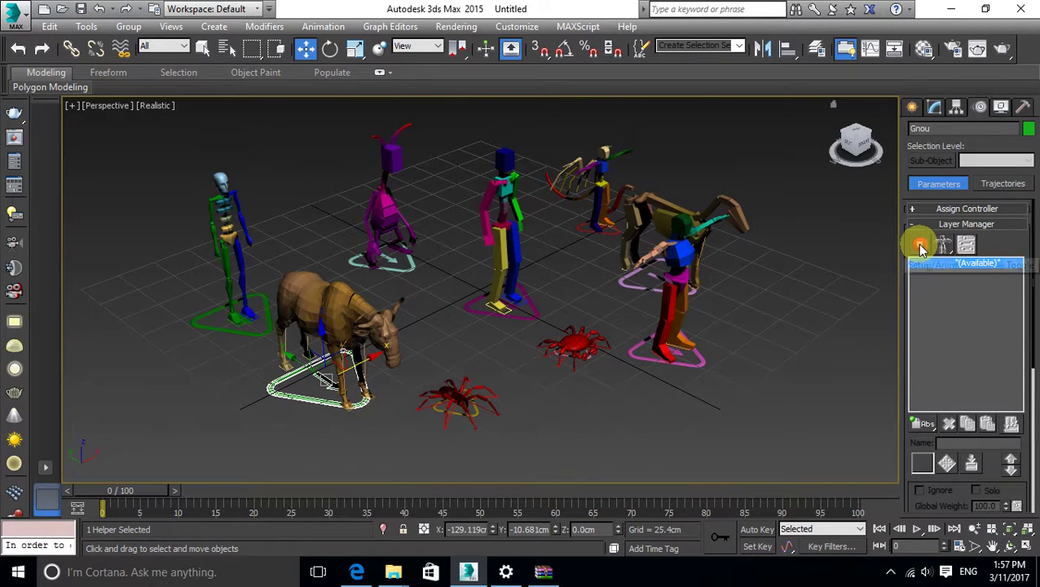
{"action": "left_click", "coordinate": [921, 246]}
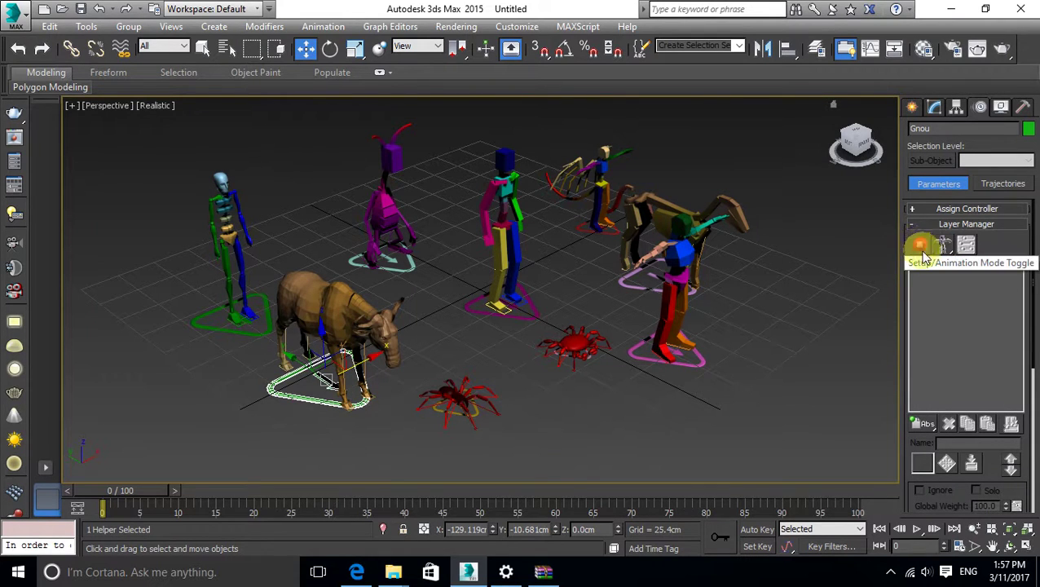
{"action": "left_click", "coordinate": [923, 252]}
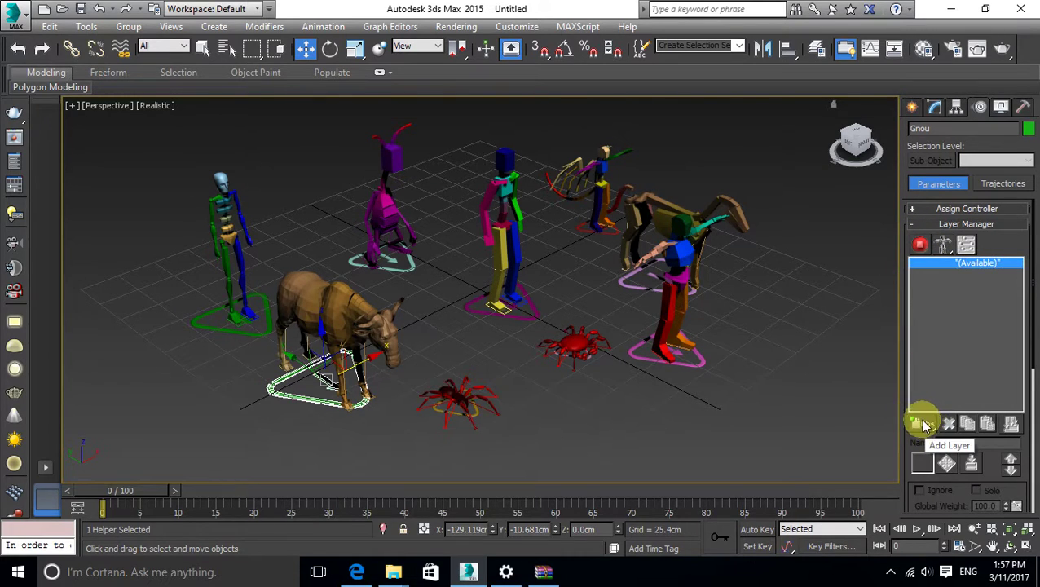
{"action": "left_click_drag", "start_coordinate": [928, 425], "coordinate": [936, 501]}
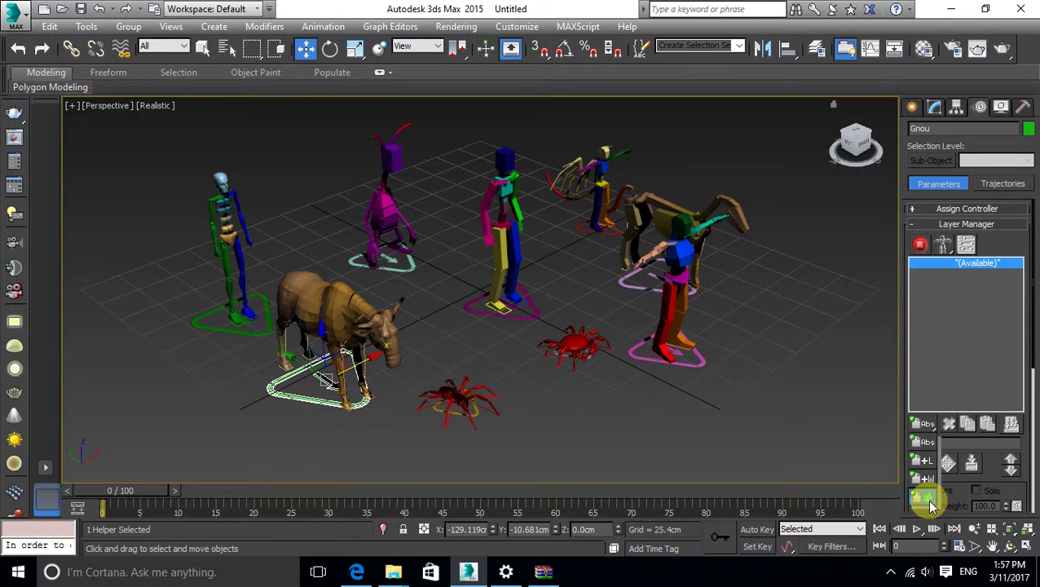
{"action": "left_click_drag", "start_coordinate": [934, 503], "coordinate": [931, 501]}
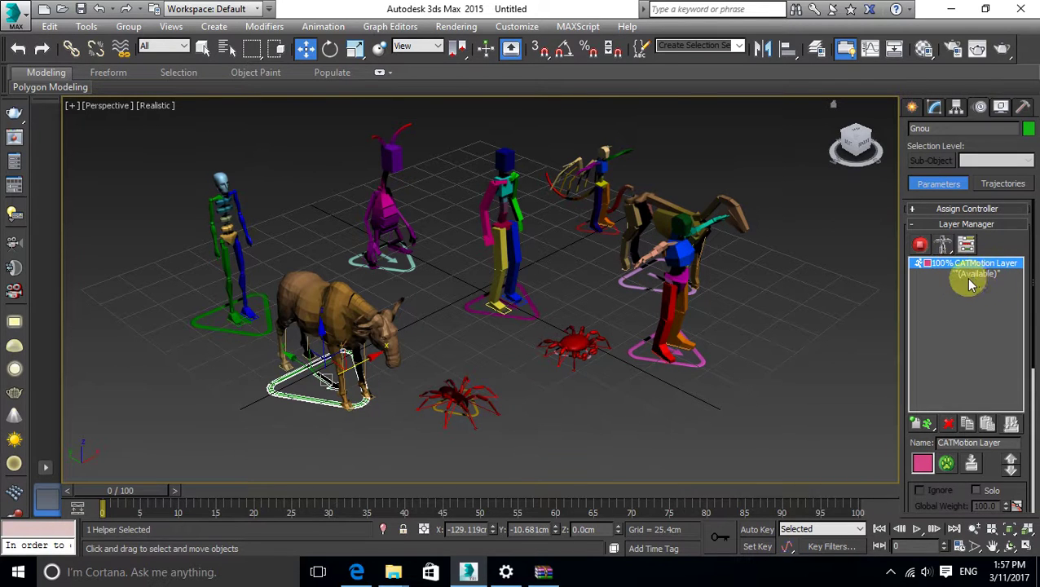
{"action": "left_click", "coordinate": [923, 244]}
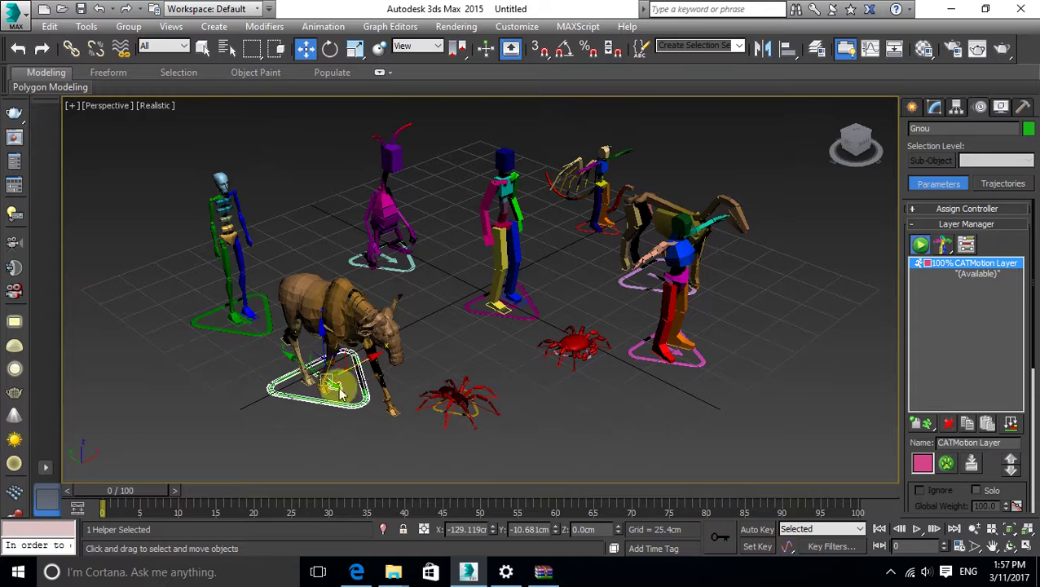
Preview the Gnou walk to frame 65, rewind to frame 0, and select the Alien rig.
{"action": "left_click", "coordinate": [919, 530]}
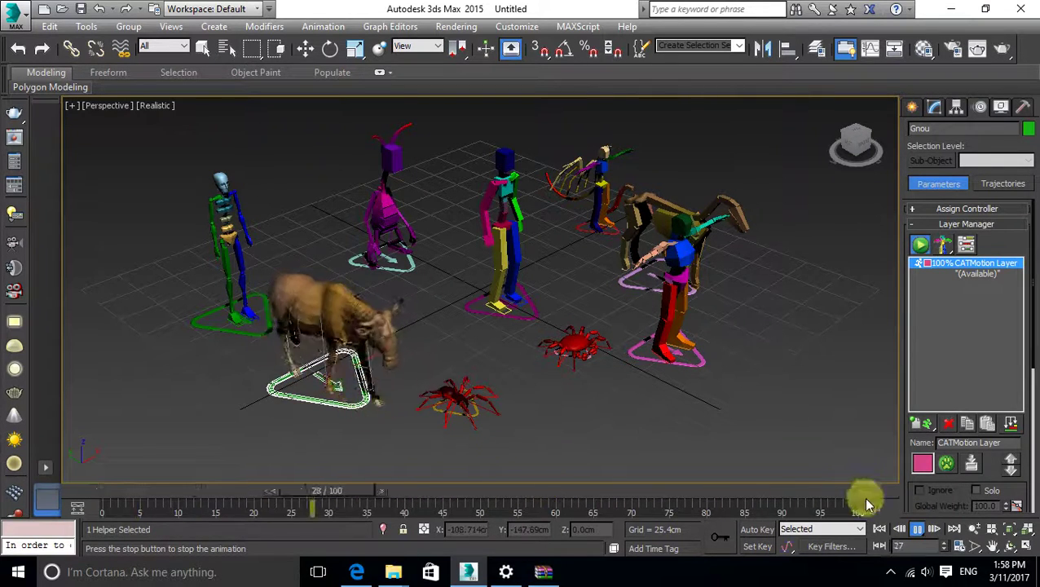
{"action": "left_click", "coordinate": [916, 528]}
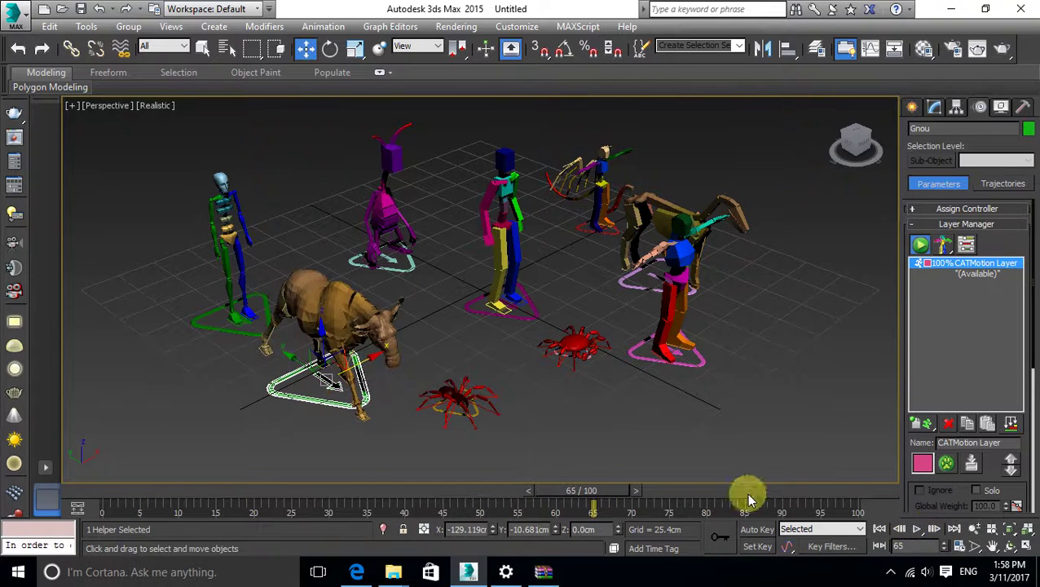
{"action": "left_click_drag", "start_coordinate": [608, 493], "coordinate": [104, 471]}
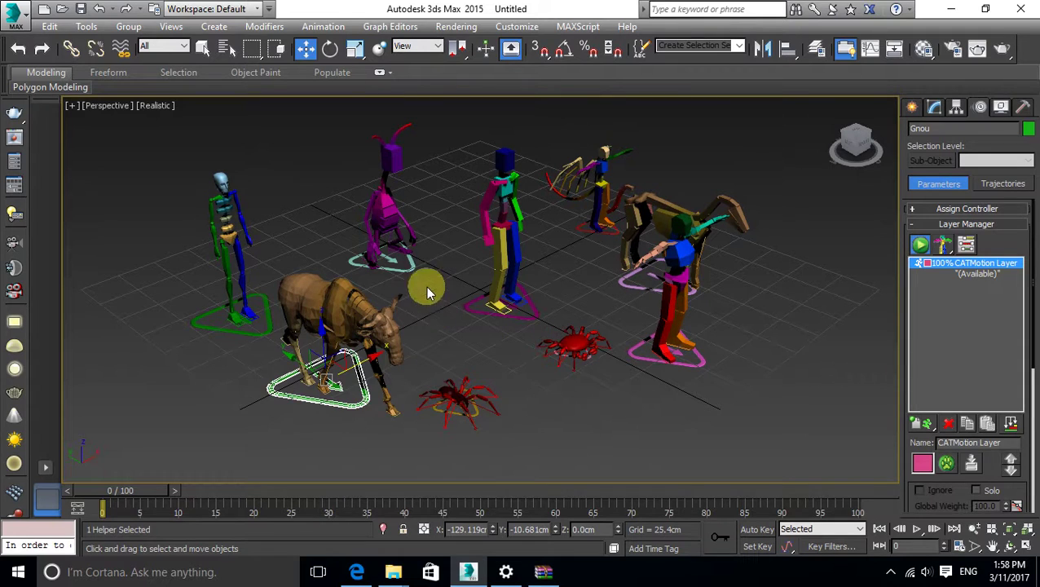
{"action": "left_click", "coordinate": [401, 258]}
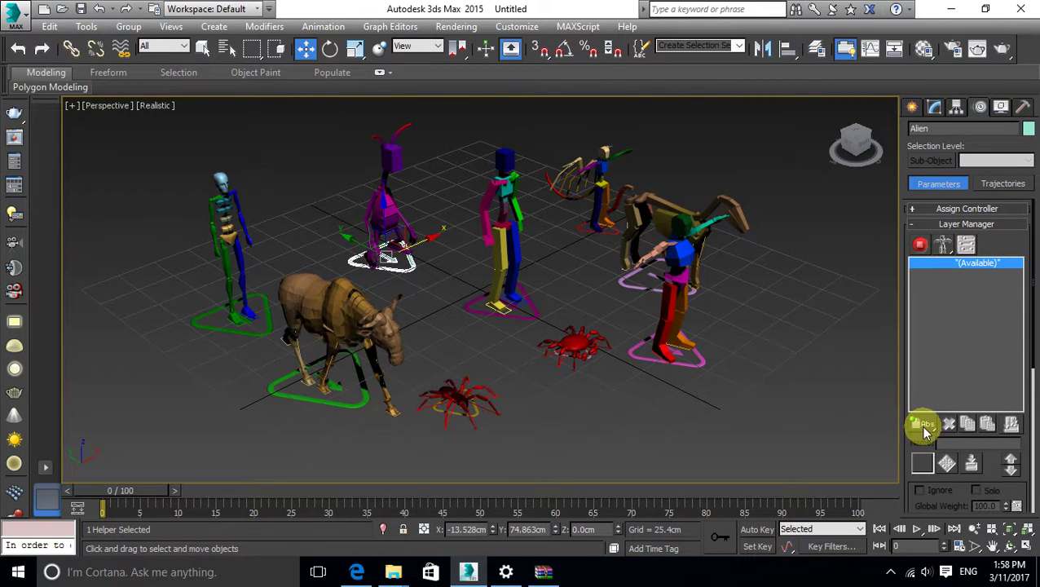
Give the Alien a CATMotion layer in animation mode and play its walk to frame 35.
{"action": "left_click_drag", "start_coordinate": [925, 432], "coordinate": [929, 502]}
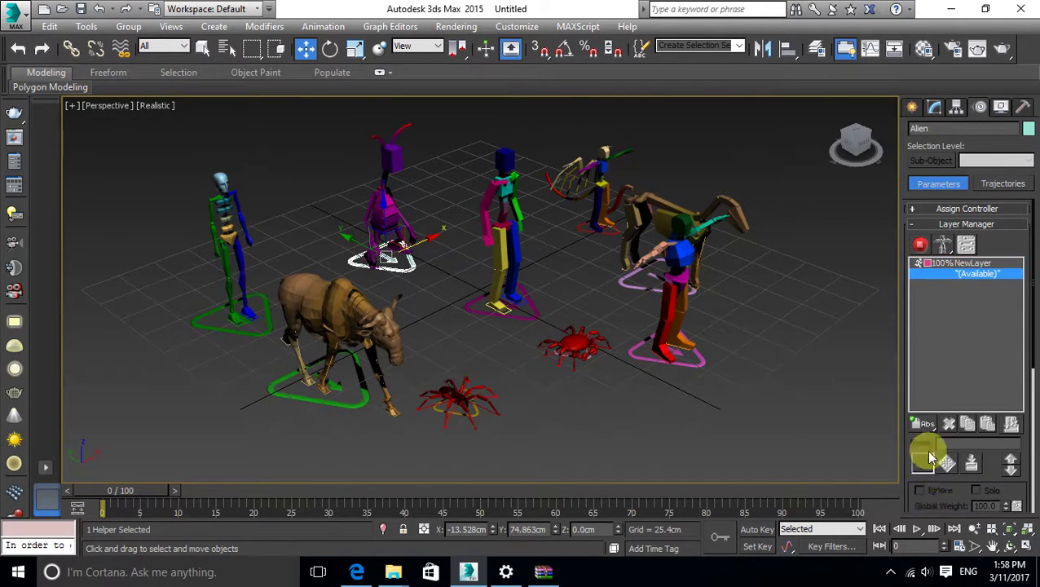
{"action": "left_click", "coordinate": [921, 245]}
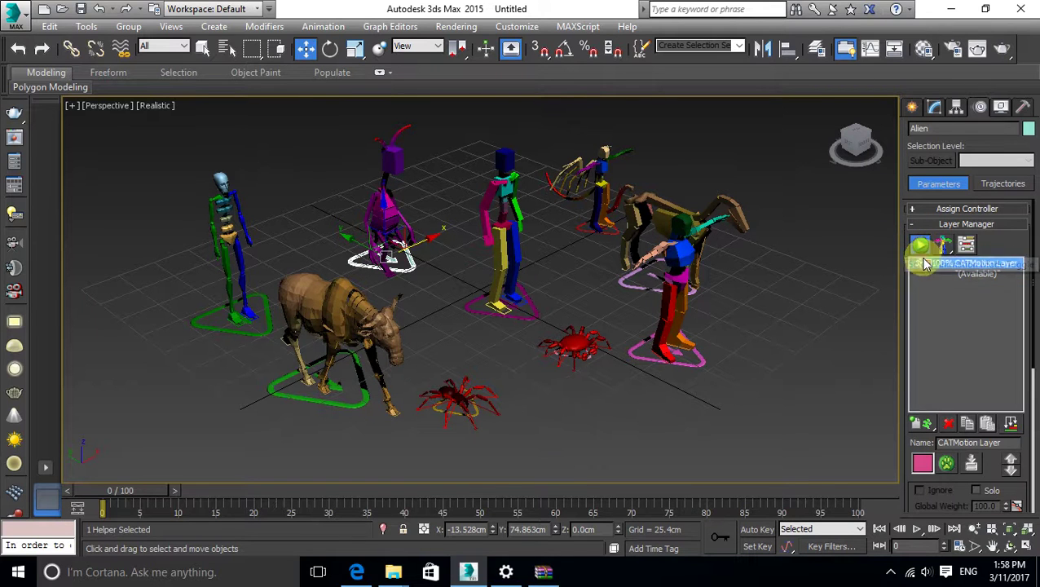
{"action": "left_click", "coordinate": [917, 529]}
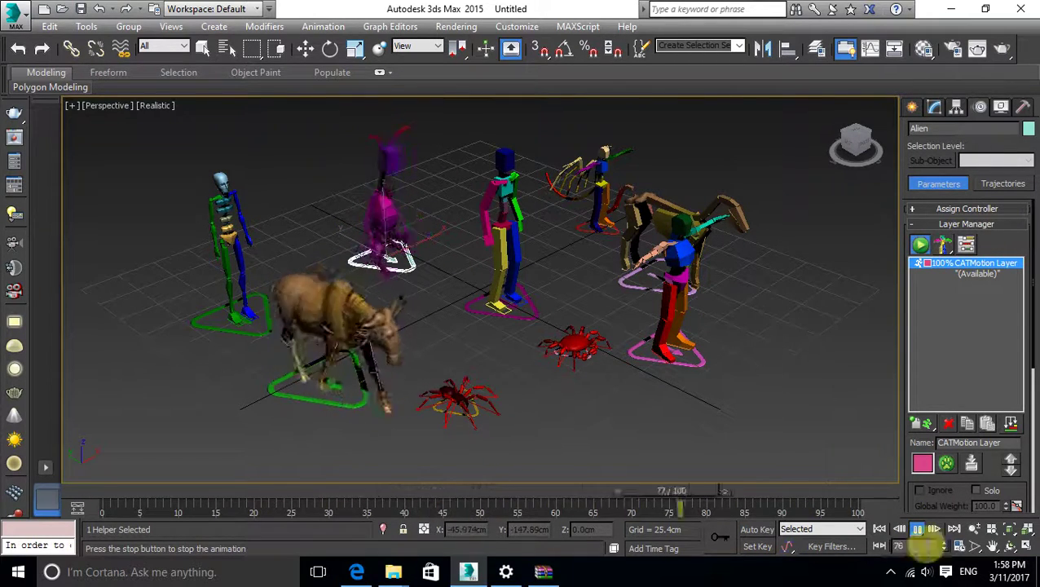
{"action": "left_click", "coordinate": [916, 529]}
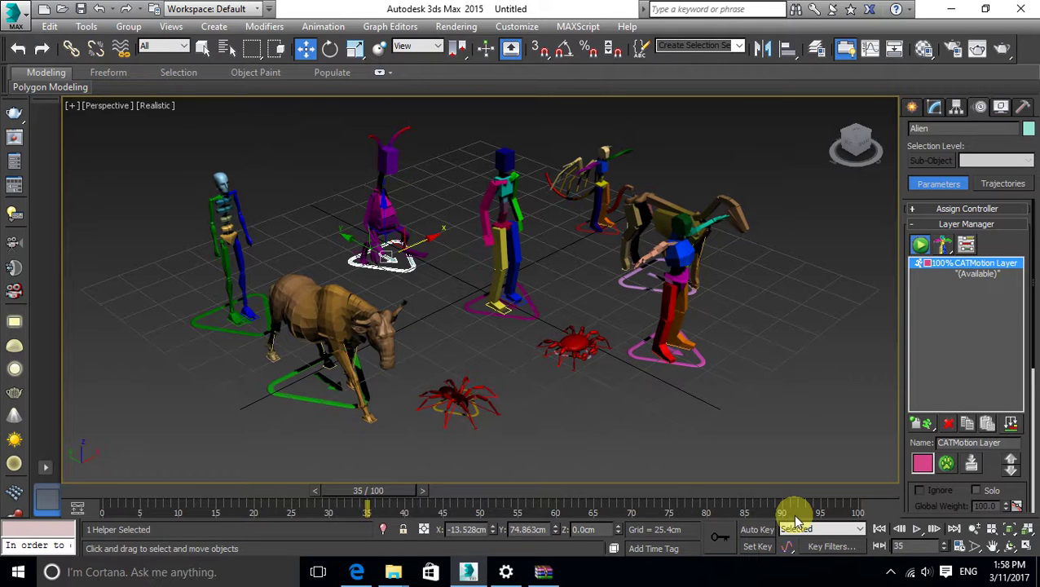
{"action": "key", "text": "F11"}
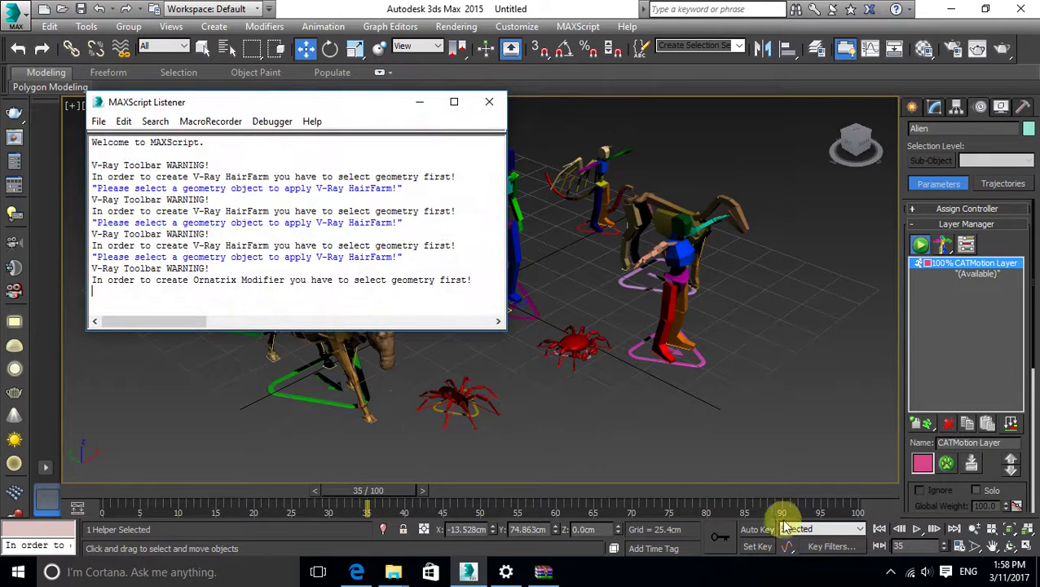
{"action": "left_click", "coordinate": [489, 101]}
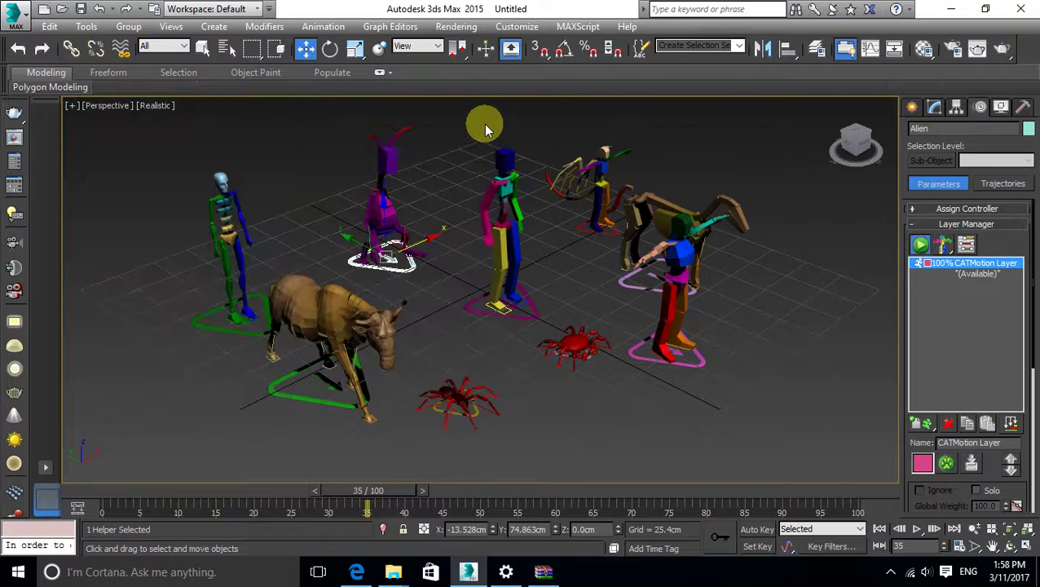
{"action": "key", "text": "F10"}
{"action": "left_click", "coordinate": [741, 74]}
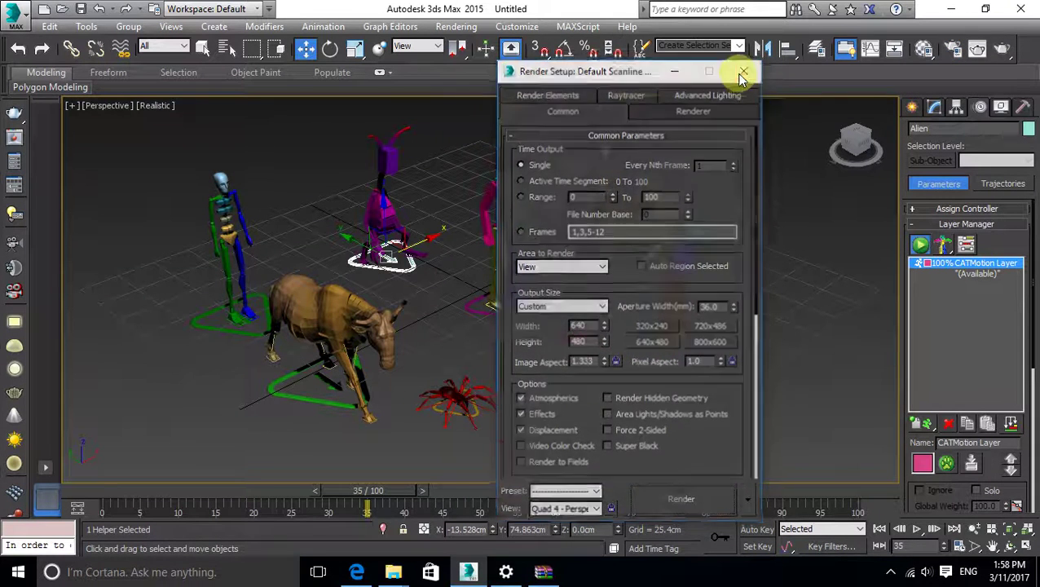
{"action": "left_click", "coordinate": [891, 572]}
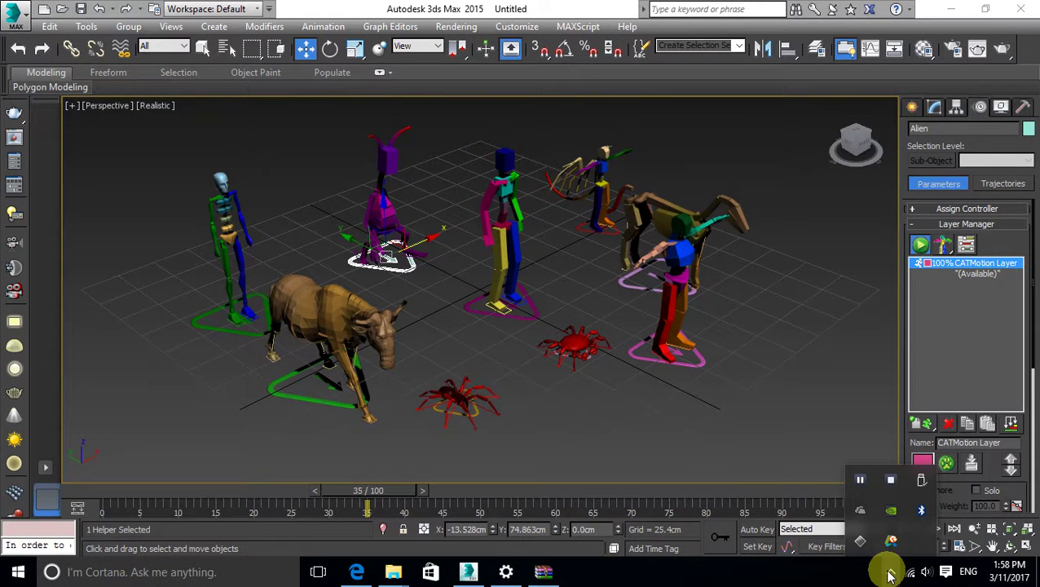